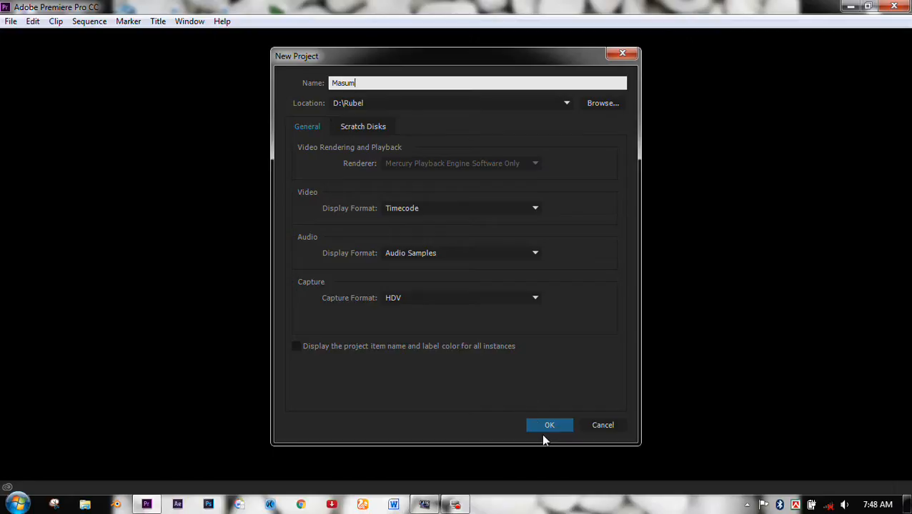
# Step: Create the new project and add the msum ami audio file from the Documents library to the timeline as a sequence
pyautogui.click(548, 426)
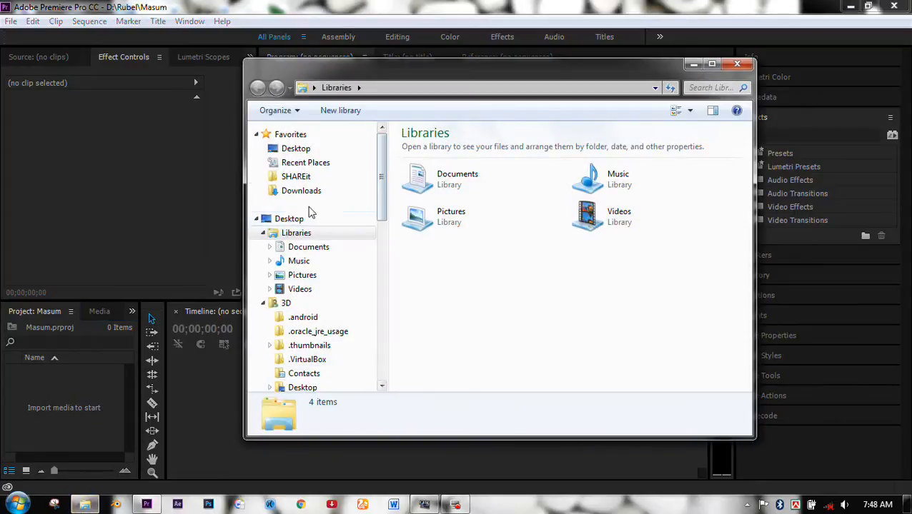
pyautogui.click(318, 250)
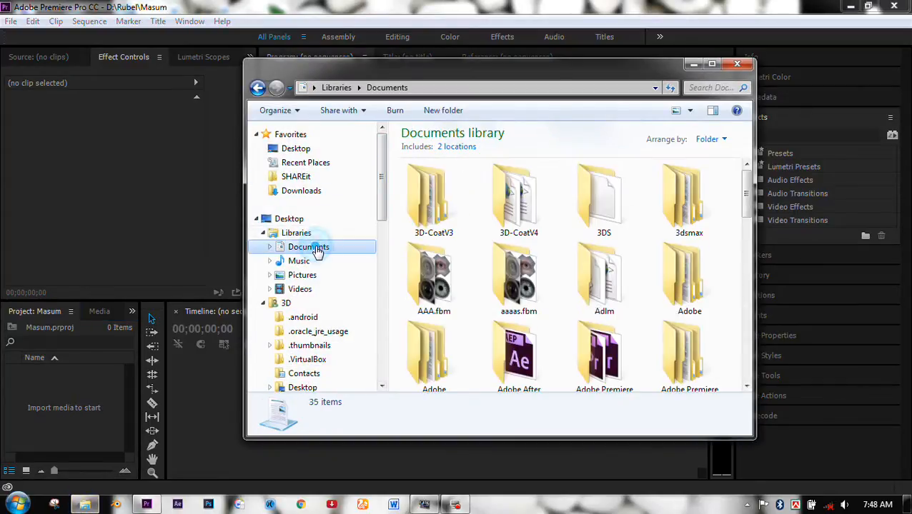
pyautogui.moveTo(747, 190); pyautogui.dragTo(746, 366)
pyautogui.moveTo(713, 295); pyautogui.dragTo(264, 455)
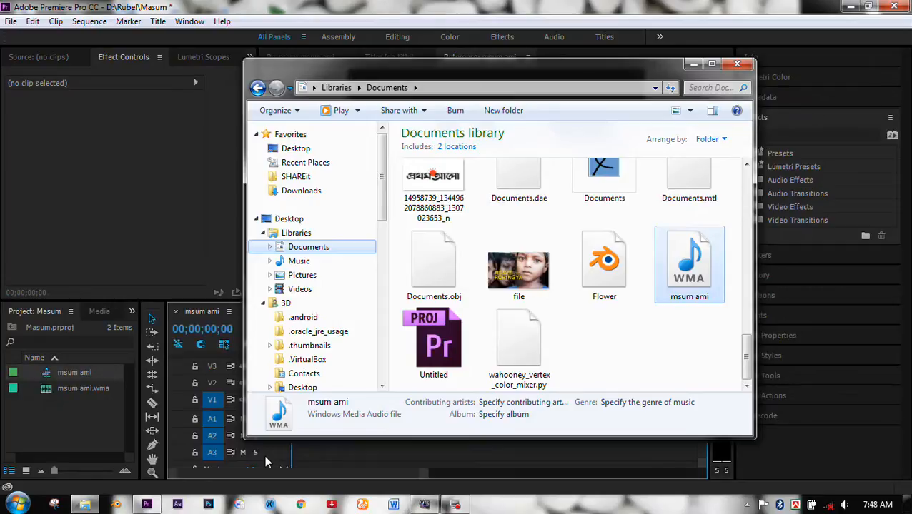
pyautogui.moveTo(527, 71); pyautogui.dragTo(568, 91)
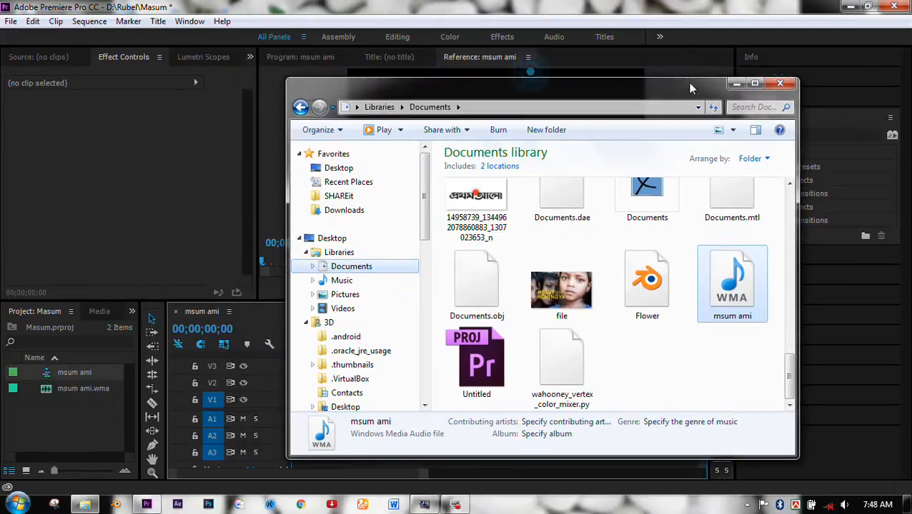
pyautogui.click(749, 5)
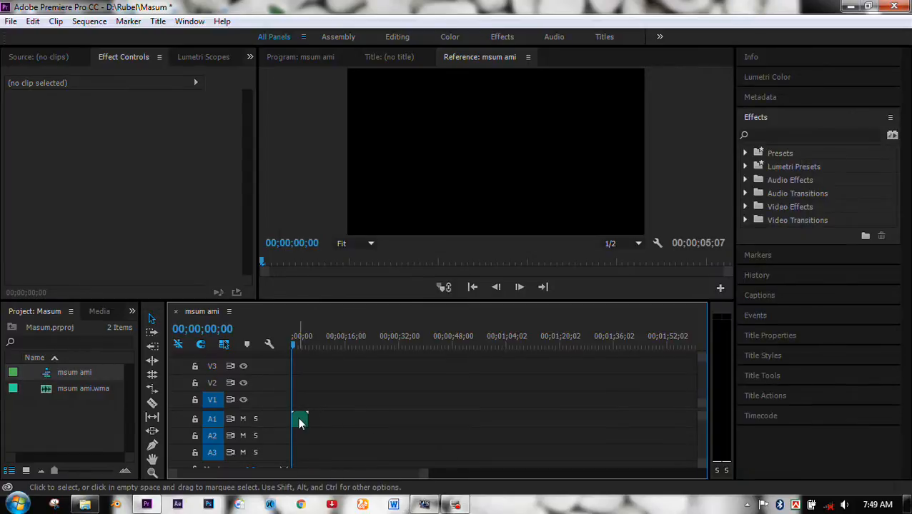
# Step: Play the msum ami clip from the start of the sequence
pyautogui.moveTo(424, 478); pyautogui.dragTo(341, 478)
pyautogui.moveTo(296, 349)
pyautogui.mouseDown()
pyautogui.moveTo(312, 350)
pyautogui.moveTo(279, 353)
pyautogui.mouseUp()
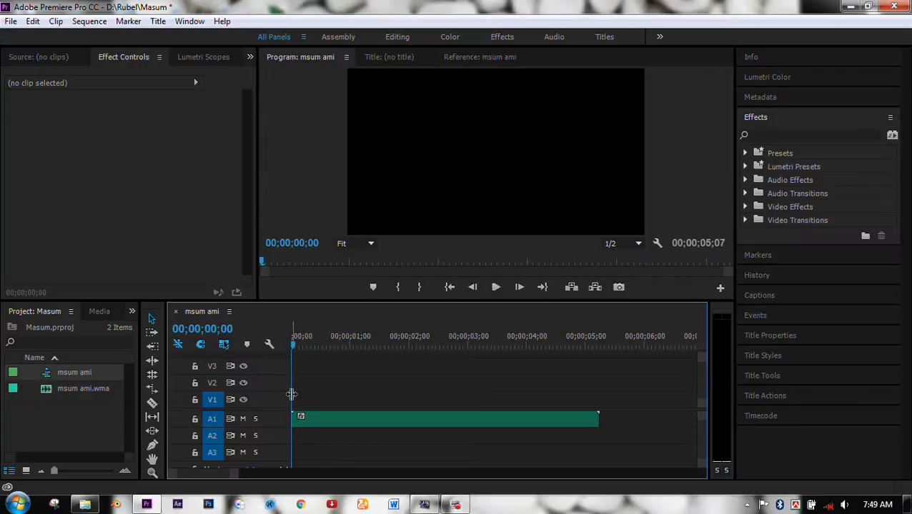
pyautogui.click(496, 287)
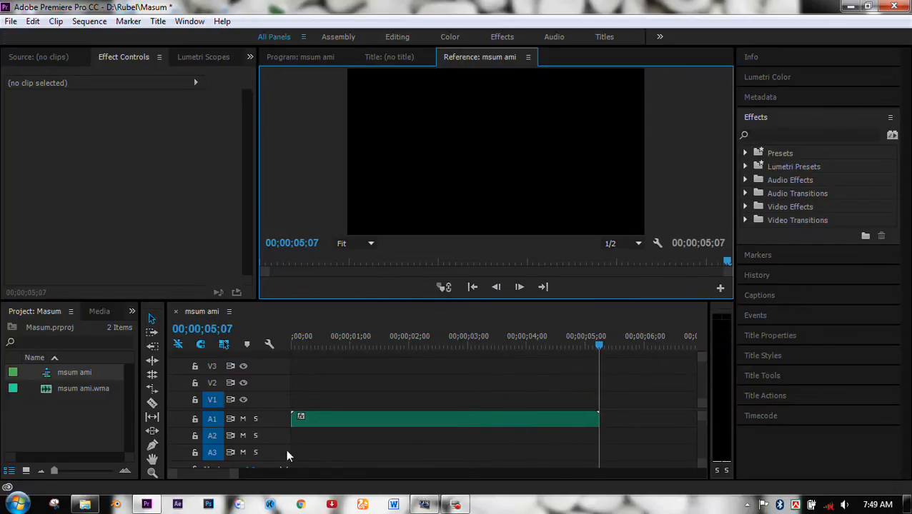
# Step: Expand track A1 and keyframe the clip's volume to rise from a lowered level at about 1 second to 0 dB at 00;00;01;05
pyautogui.moveTo(274, 427); pyautogui.dragTo(280, 450)
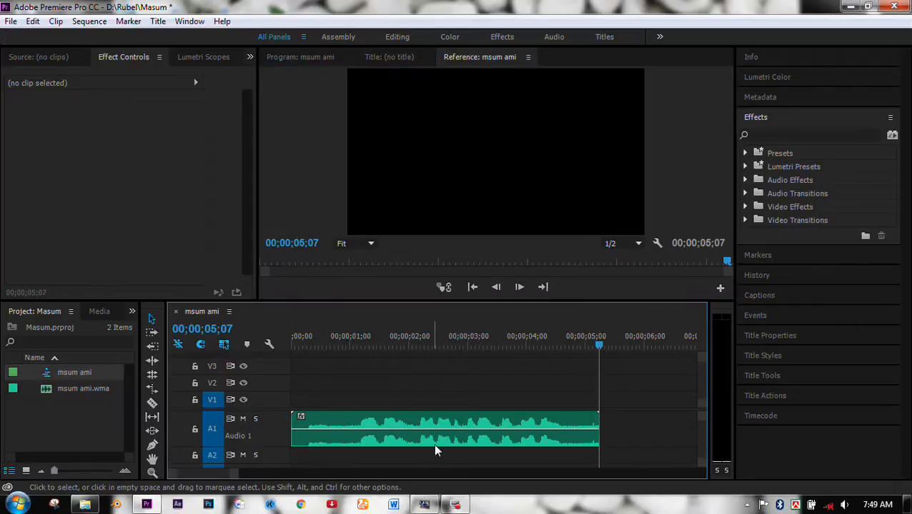
pyautogui.moveTo(303, 347); pyautogui.dragTo(350, 363)
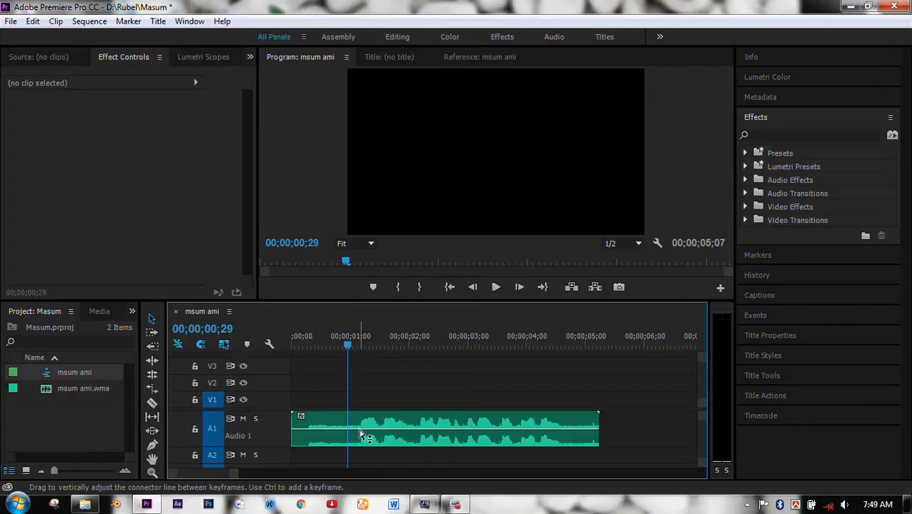
pyautogui.click(363, 434)
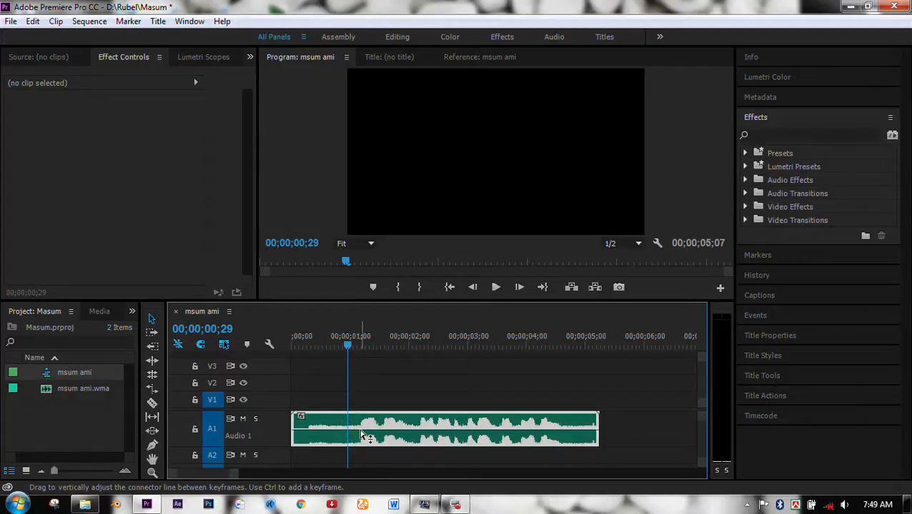
pyautogui.keyDown('ctrl'); pyautogui.click(361, 430); pyautogui.keyUp('ctrl')
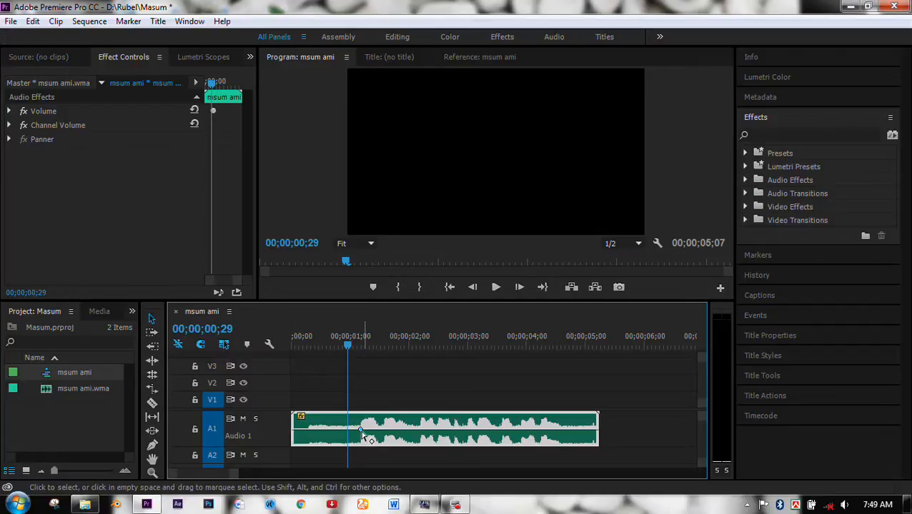
pyautogui.moveTo(361, 431)
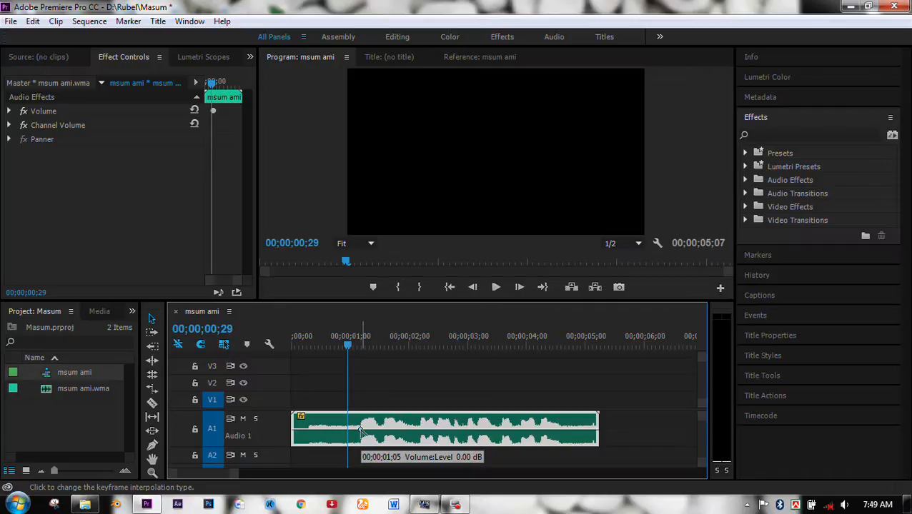
pyautogui.keyDown('ctrl'); pyautogui.click(298, 431); pyautogui.keyUp('ctrl')
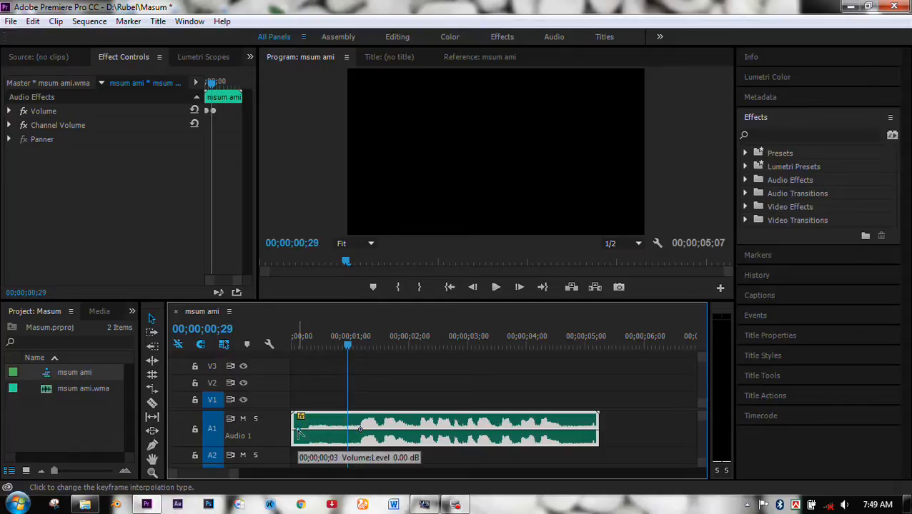
pyautogui.moveTo(298, 433); pyautogui.dragTo(350, 441)
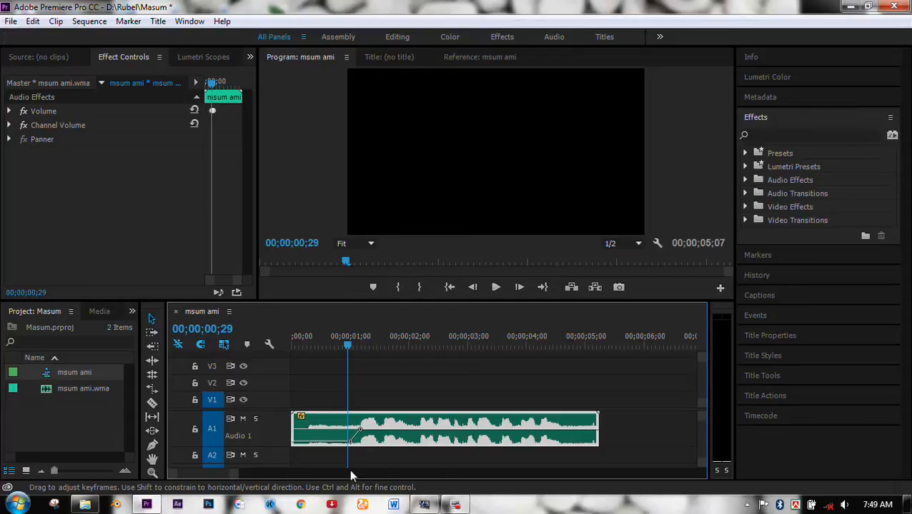
# Step: Add two volume keyframes near the clip's end and lower the last one to fade the audio out
pyautogui.keyDown('ctrl'); pyautogui.click(567, 434); pyautogui.keyUp('ctrl')
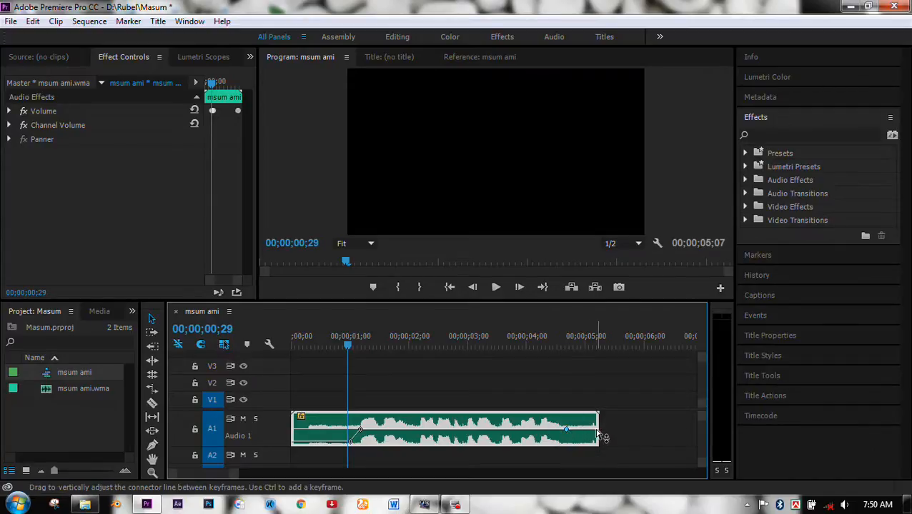
pyautogui.keyDown('ctrl'); pyautogui.click(597, 431); pyautogui.keyUp('ctrl')
pyautogui.moveTo(598, 430); pyautogui.dragTo(599, 454)
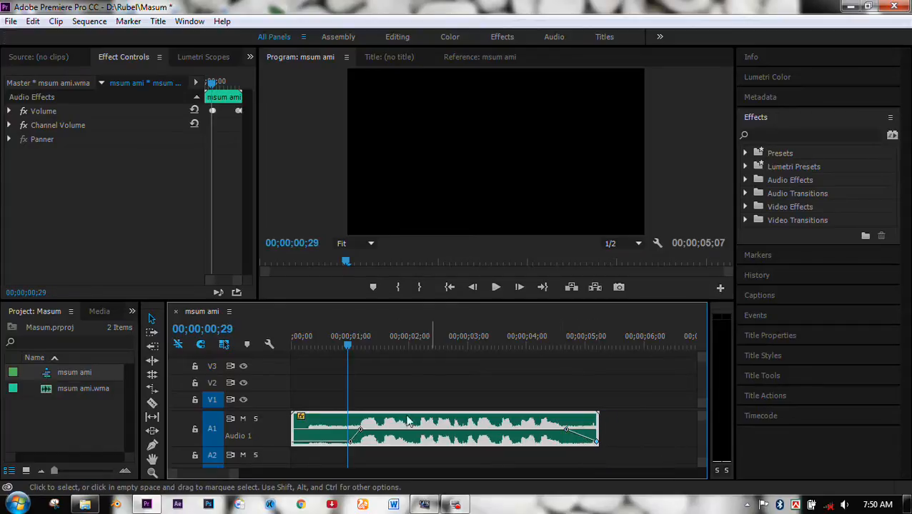
# Step: Play the clip from about one second to hear the volume fades
pyautogui.click(353, 346)
pyautogui.moveTo(360, 349)
pyautogui.mouseDown()
pyautogui.moveTo(371, 347)
pyautogui.moveTo(343, 356)
pyautogui.mouseUp()
pyautogui.press('space')
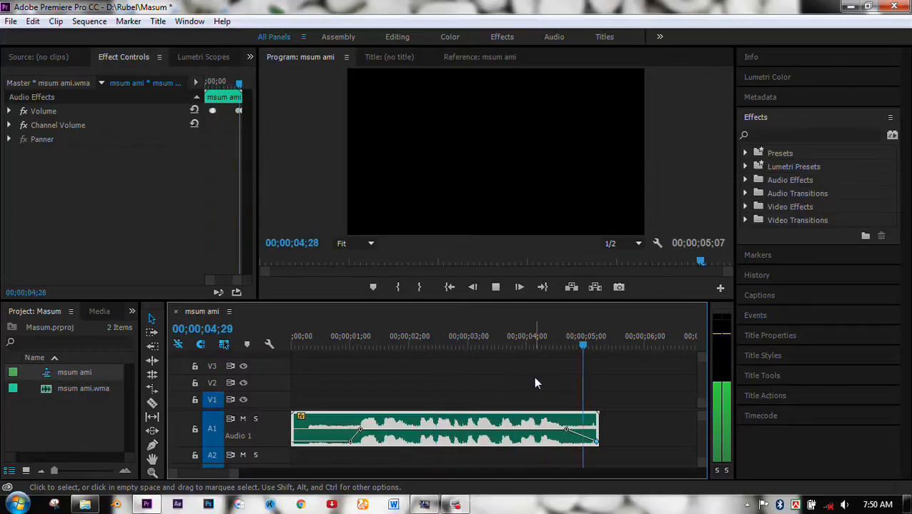
pyautogui.moveTo(443, 346)
pyautogui.mouseDown()
pyautogui.moveTo(419, 366)
pyautogui.moveTo(462, 350)
pyautogui.moveTo(447, 353)
pyautogui.mouseUp()
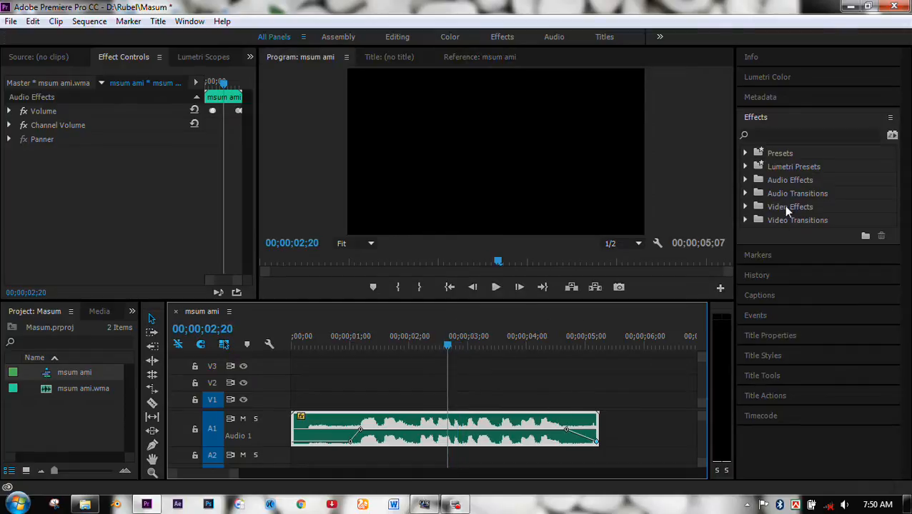
# Step: Apply the DeNoiser audio effect to the msum ami clip on track A1
pyautogui.click(745, 180)
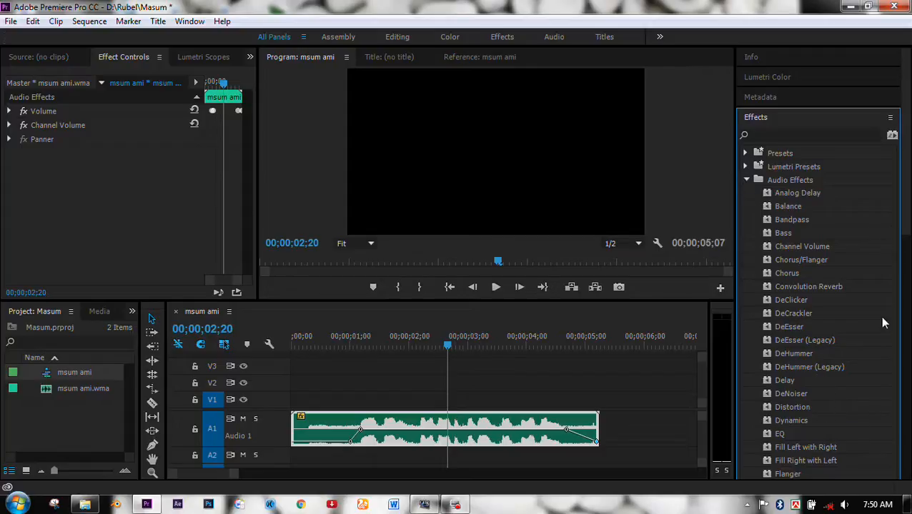
pyautogui.scroll(-10, 904, 225)
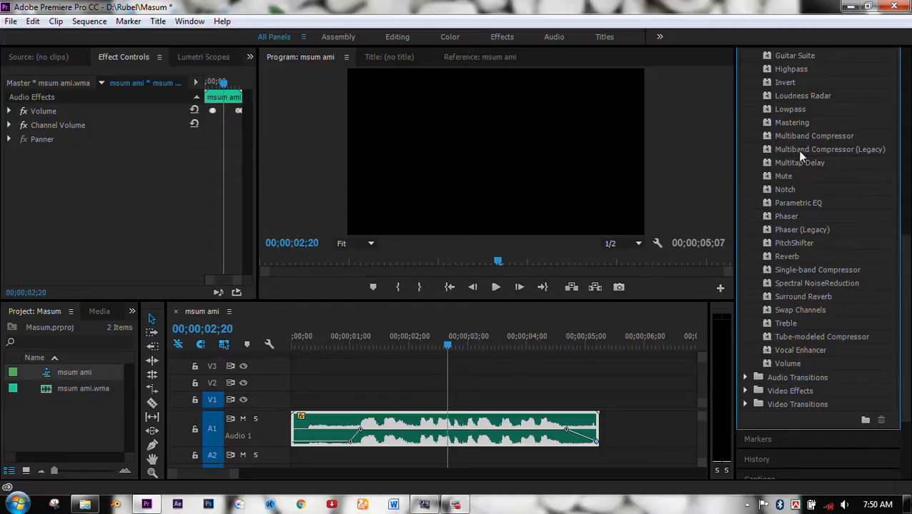
pyautogui.moveTo(906, 270); pyautogui.dragTo(907, 214)
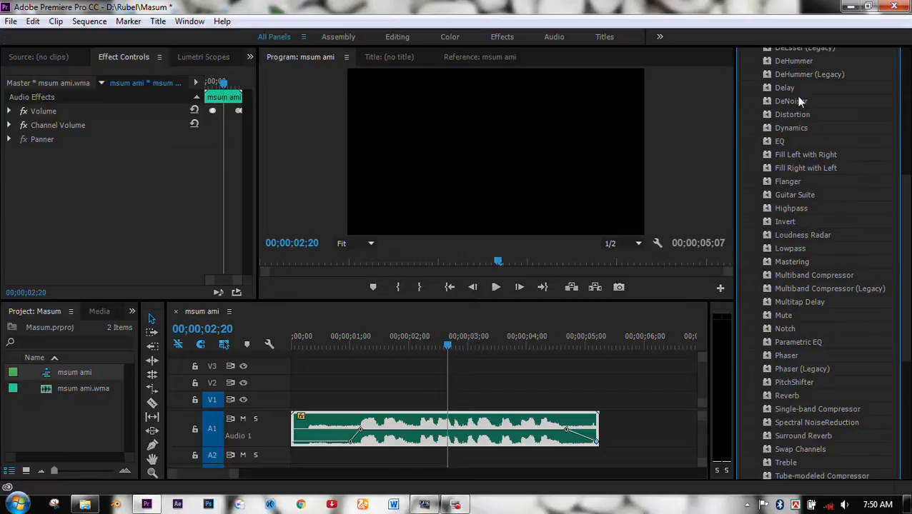
pyautogui.moveTo(790, 105); pyautogui.dragTo(778, 106)
pyautogui.moveTo(543, 341); pyautogui.dragTo(496, 433)
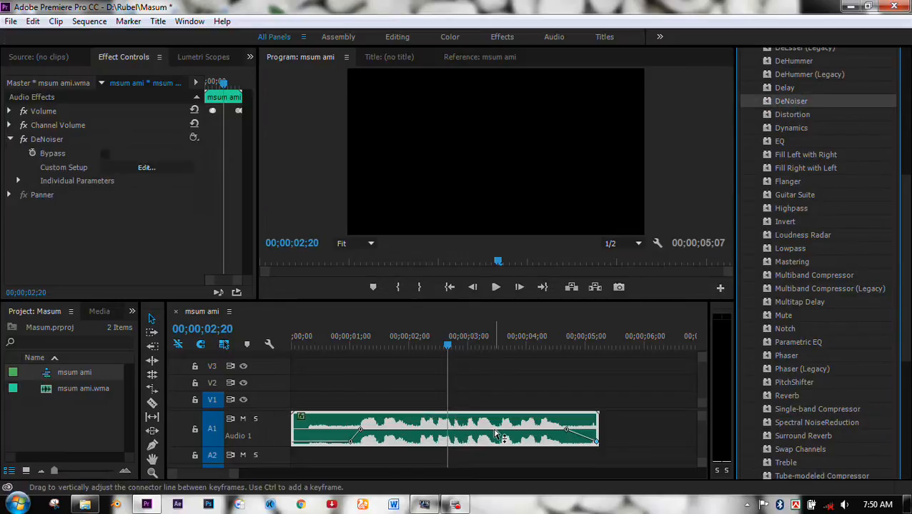
# Step: Open the DeNoiser's custom setup and set Reduction to -6.0 dB while auditioning the clip
pyautogui.click(147, 167)
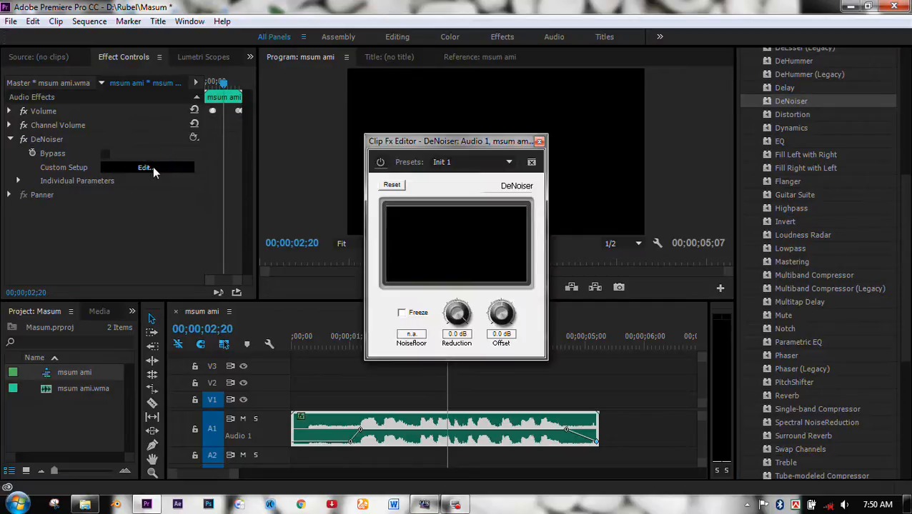
pyautogui.moveTo(455, 141); pyautogui.dragTo(368, 140)
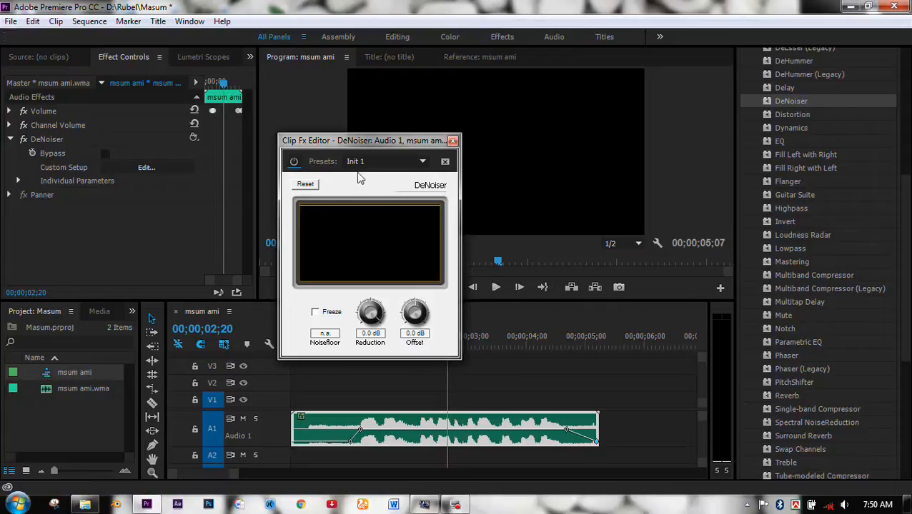
pyautogui.moveTo(339, 140); pyautogui.dragTo(231, 160)
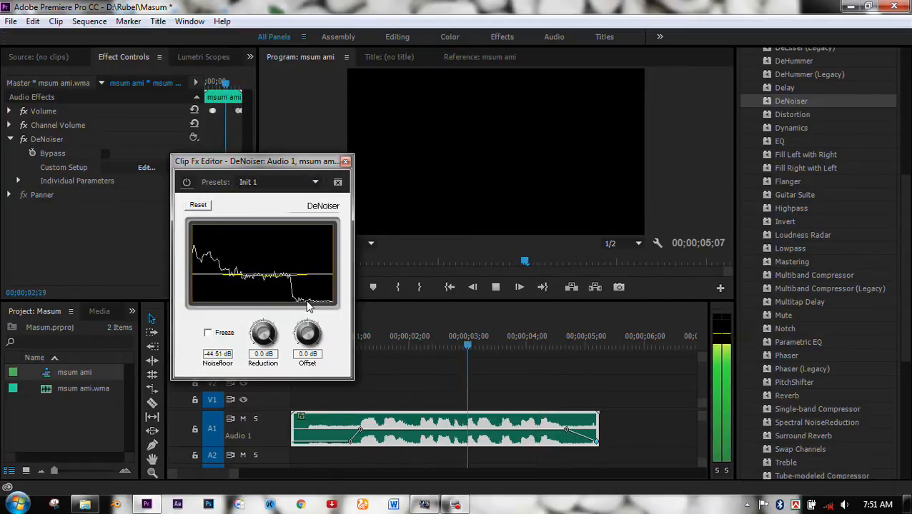
pyautogui.press('space')
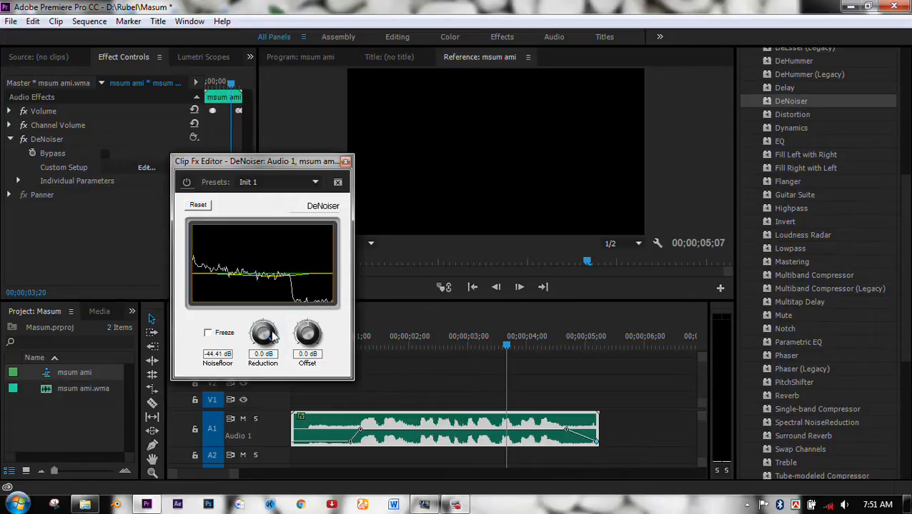
pyautogui.moveTo(287, 372)
pyautogui.mouseDown()
pyautogui.moveTo(281, 345)
pyautogui.moveTo(290, 367)
pyautogui.mouseUp()
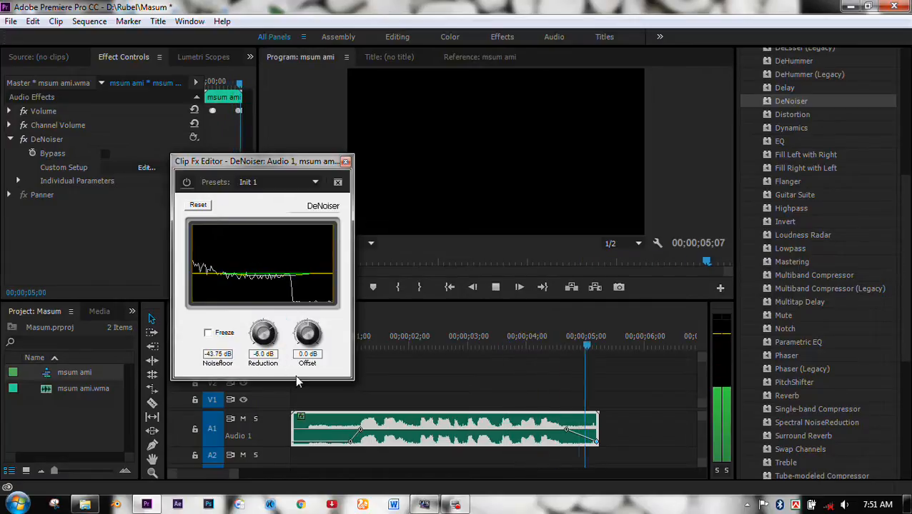
# Step: Replay the clip, set the DeNoiser Offset to 9.3 dB and close the effect editor
pyautogui.click(366, 348)
pyautogui.press('space')
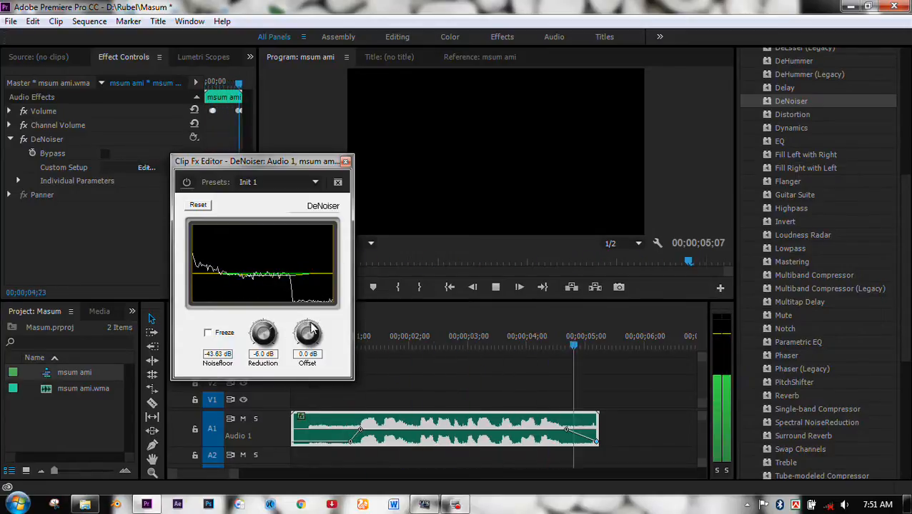
pyautogui.press('space')
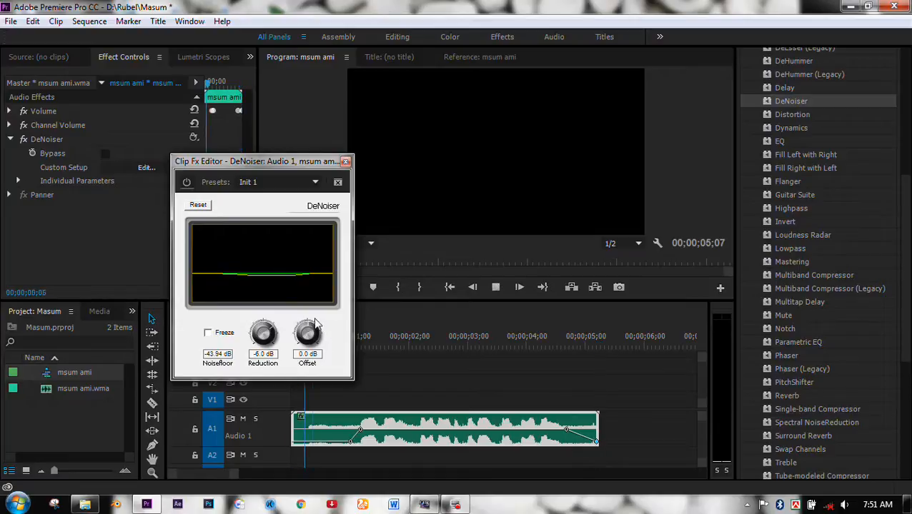
pyautogui.moveTo(312, 327); pyautogui.dragTo(303, 286)
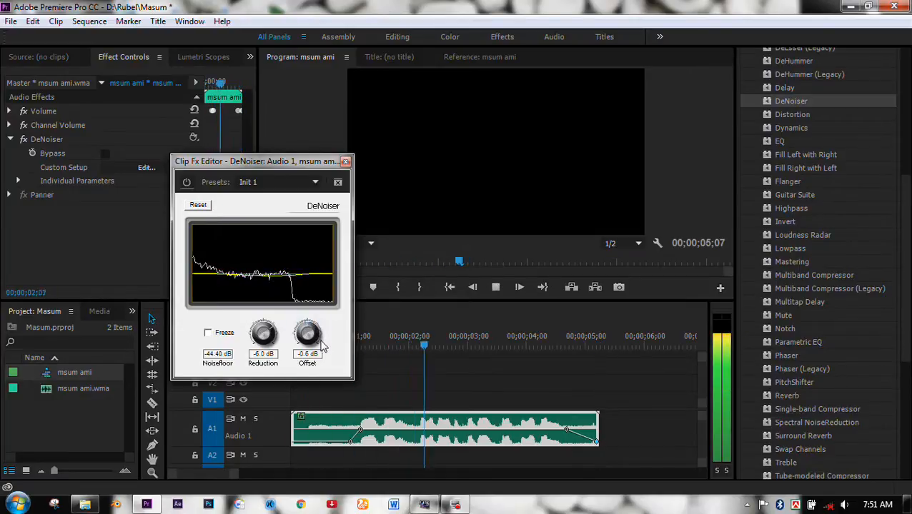
pyautogui.moveTo(298, 249)
pyautogui.mouseDown()
pyautogui.moveTo(298, 241)
pyautogui.moveTo(303, 255)
pyautogui.mouseUp()
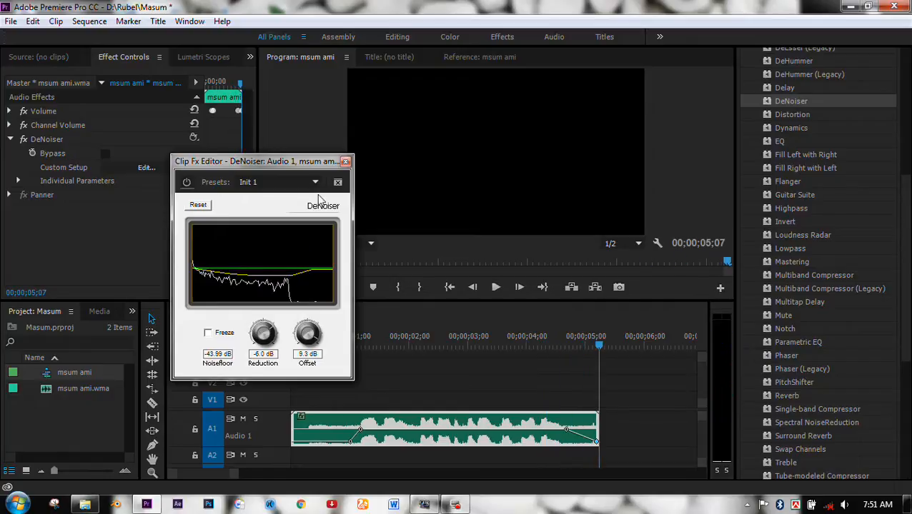
pyautogui.click(345, 164)
# Step: Play the denoised clip from about 00;00;01;06 and return the playhead to that point
pyautogui.click(360, 343)
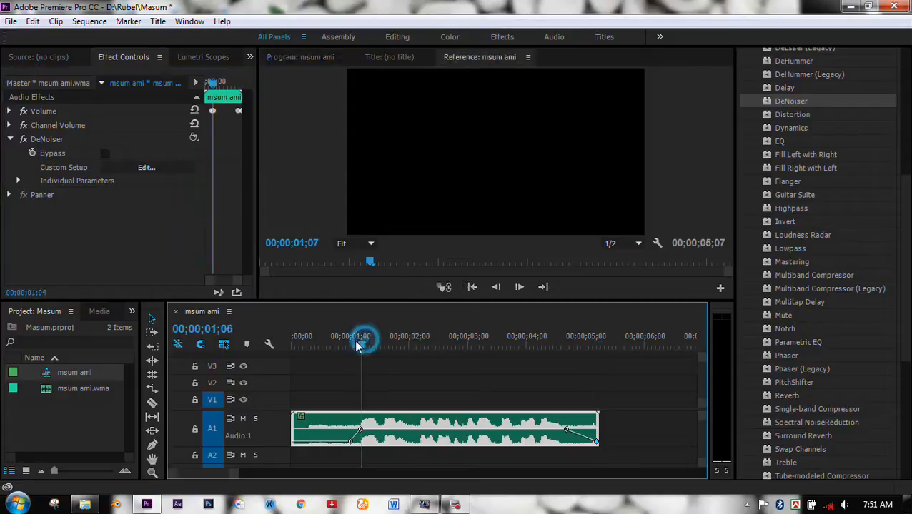
pyautogui.press('space')
pyautogui.moveTo(360, 343); pyautogui.dragTo(362, 343)
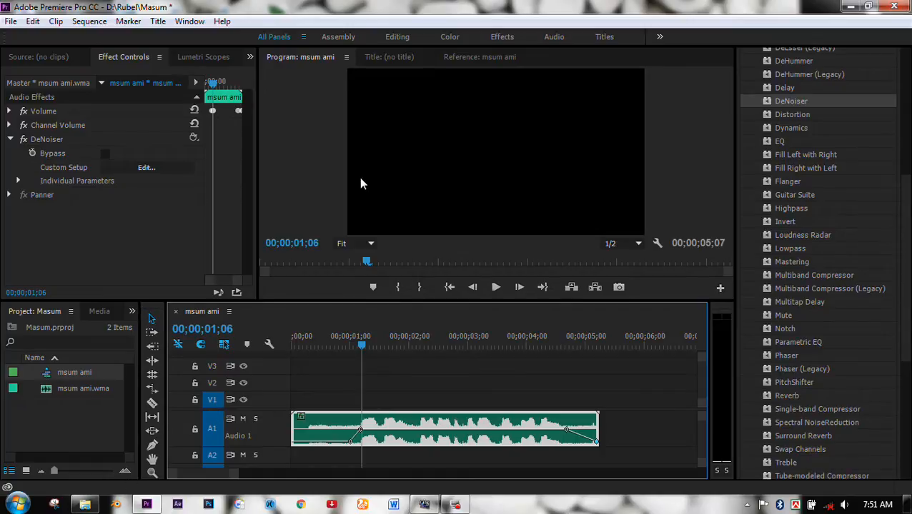
# Step: Switch to the Editing workspace and widen the panel group that holds History
pyautogui.click(394, 42)
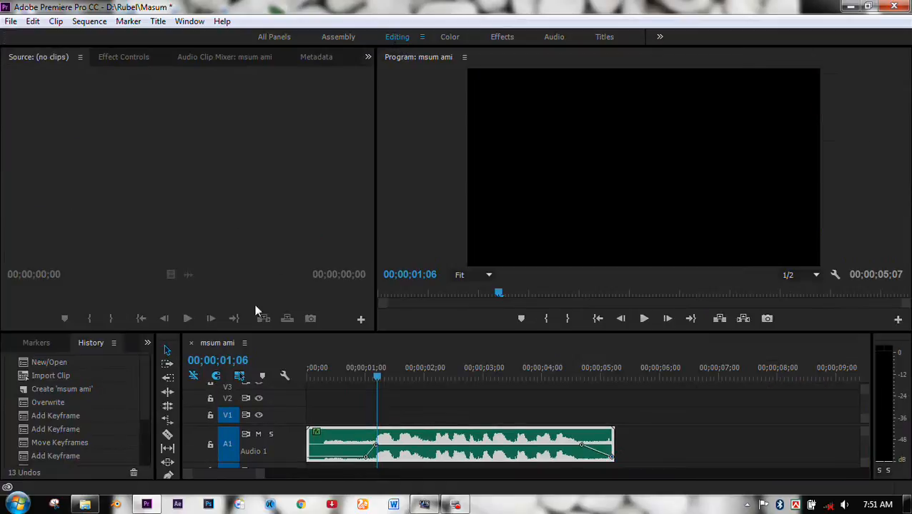
pyautogui.moveTo(156, 352); pyautogui.dragTo(207, 354)
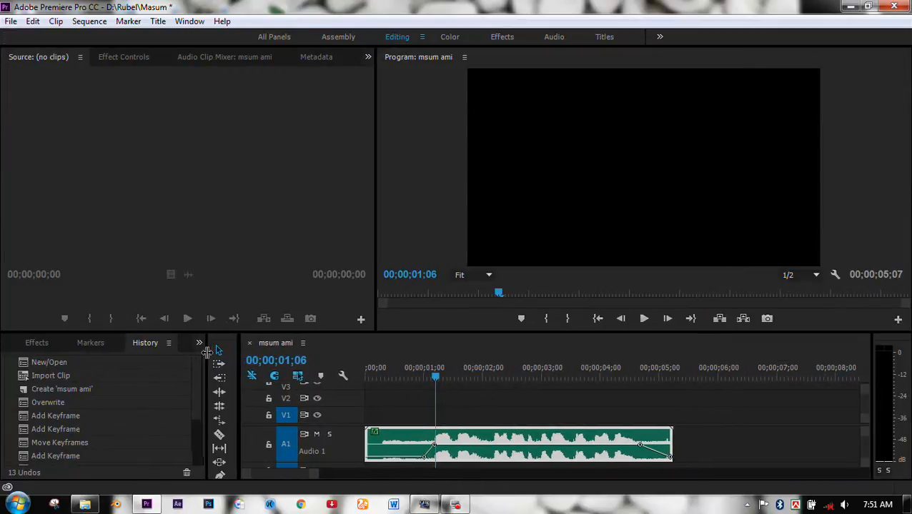
# Step: Switch to the All Panels workspace and widen the Project panel until its New Item control is accessible
pyautogui.click(94, 344)
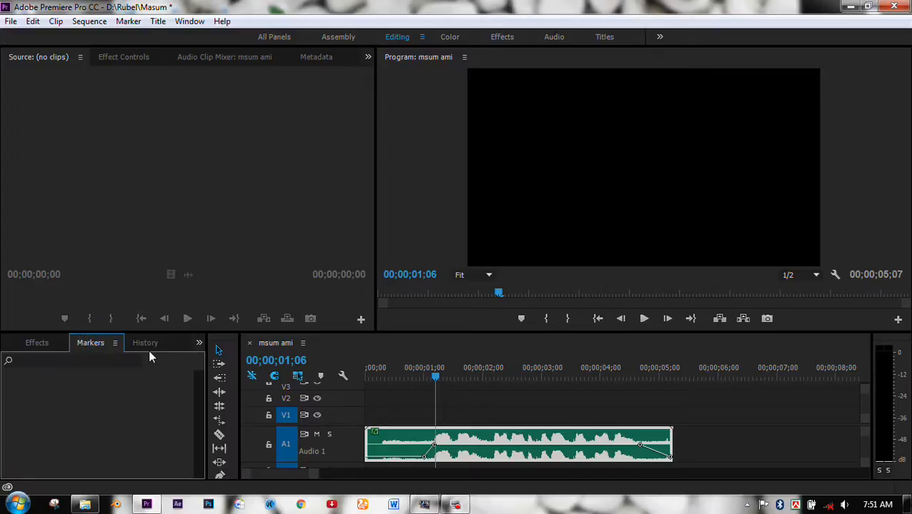
pyautogui.click(337, 37)
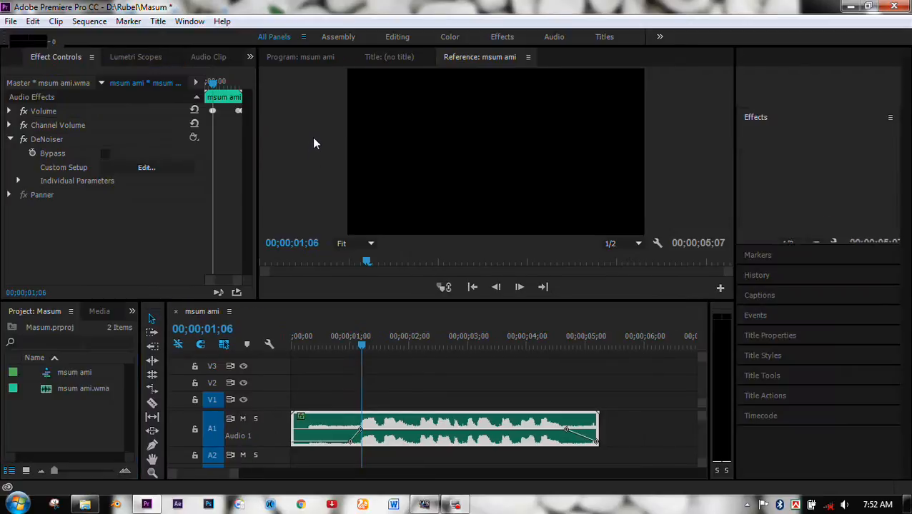
pyautogui.click(132, 313)
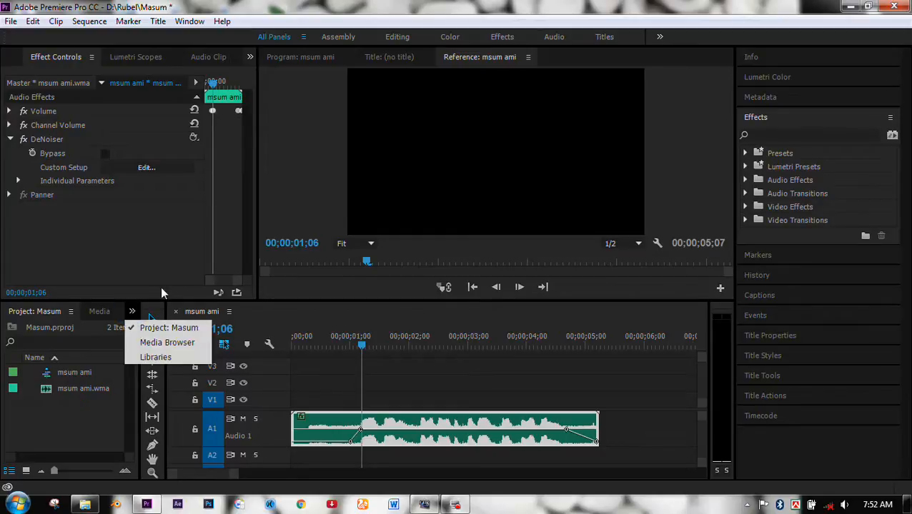
pyautogui.click(182, 272)
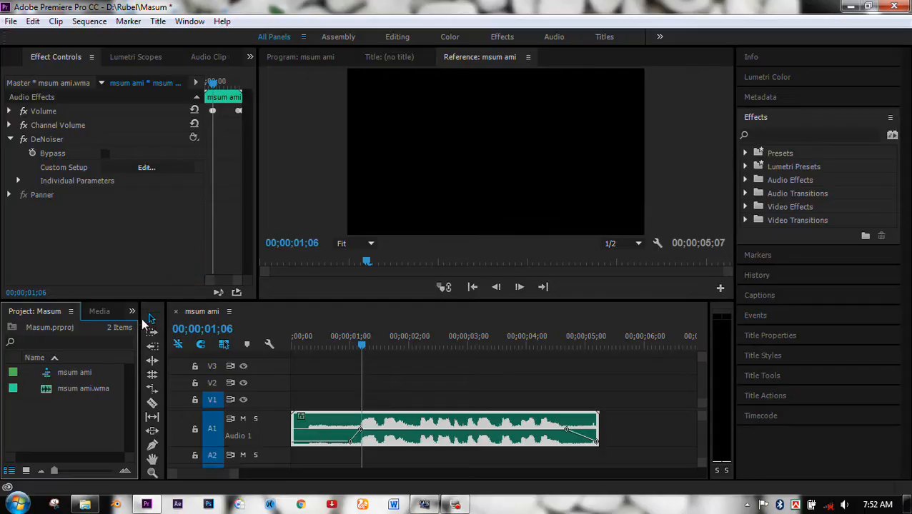
pyautogui.moveTo(141, 315); pyautogui.dragTo(258, 315)
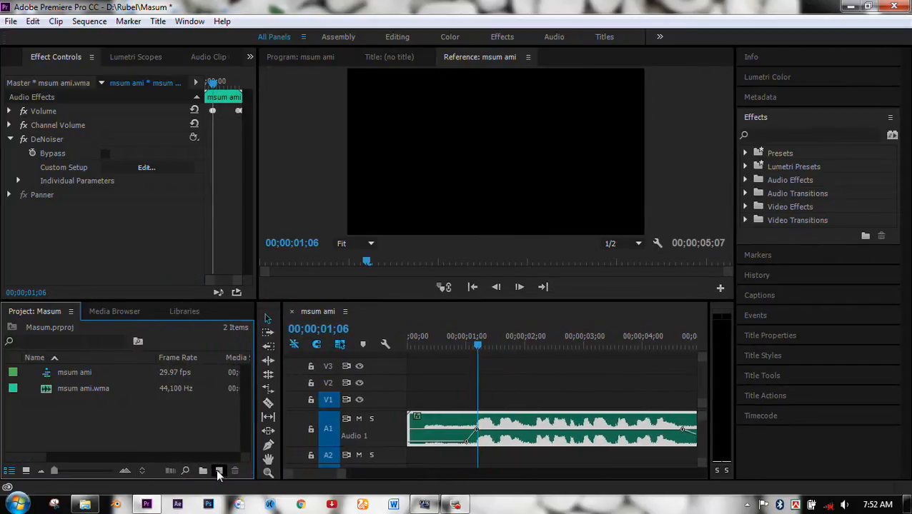
# Step: Create a new 1920 x 1080 title named Title 01 at 29.97fps Drop-Frame with square pixels
pyautogui.click(218, 474)
pyautogui.click(245, 353)
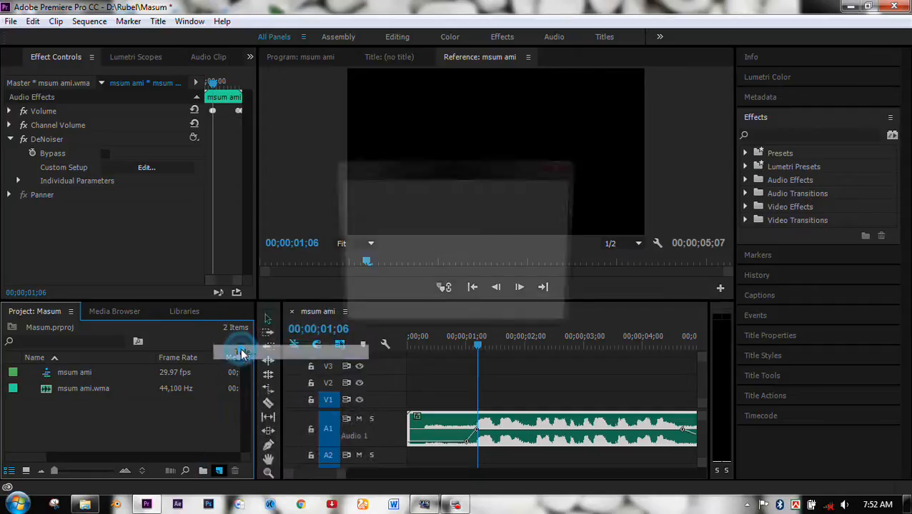
pyautogui.moveTo(473, 171); pyautogui.dragTo(307, 170)
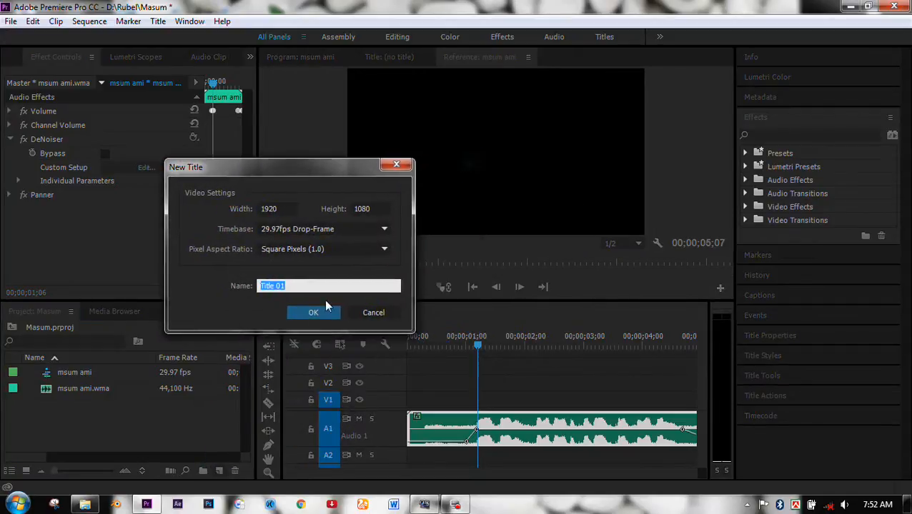
pyautogui.click(313, 314)
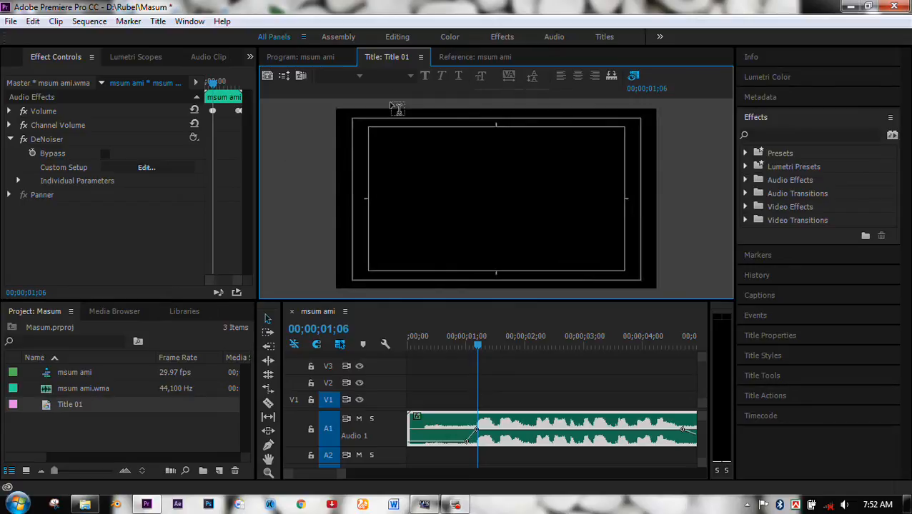
# Step: Switch to the Effects workspace, widening the Project panel and keeping the tools panel narrow
pyautogui.click(509, 39)
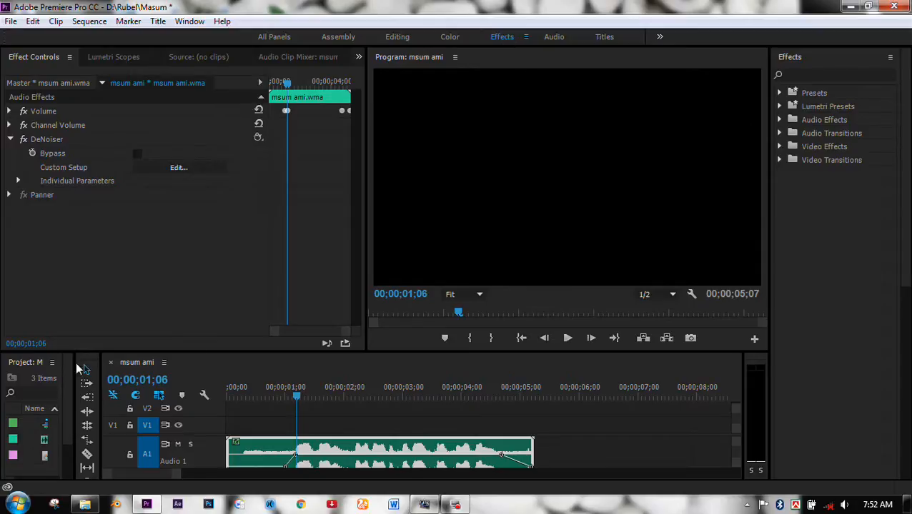
pyautogui.moveTo(76, 362); pyautogui.dragTo(159, 383)
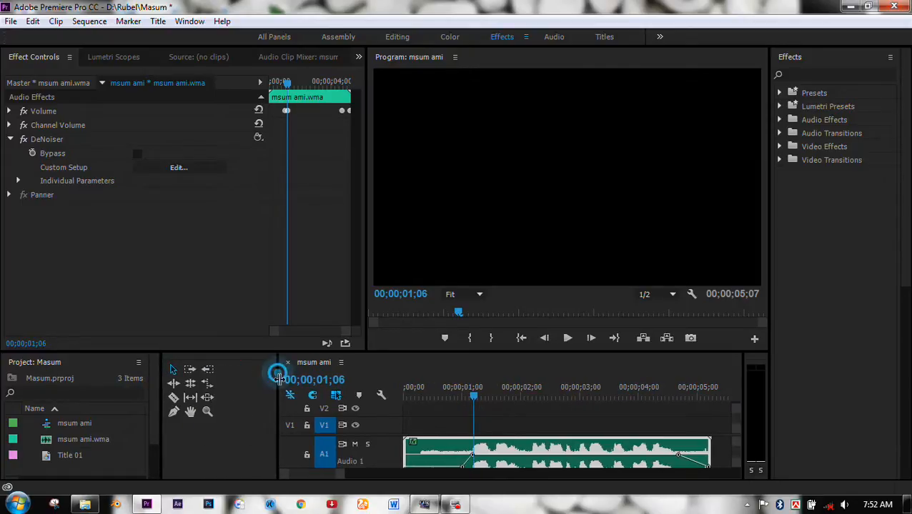
pyautogui.moveTo(278, 376); pyautogui.dragTo(185, 375)
# Step: Open Title 01 for editing and start a text object near the upper-left corner of the title-safe area
pyautogui.doubleClick(68, 455)
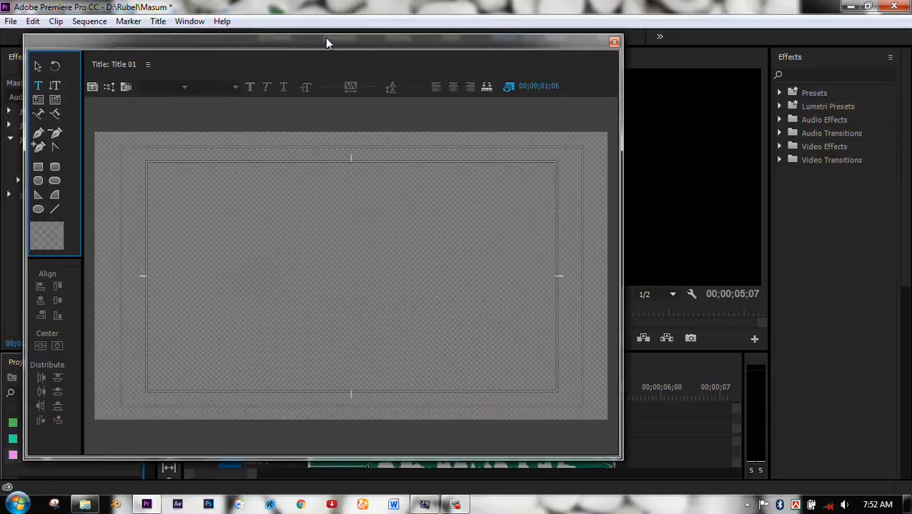
pyautogui.moveTo(325, 43); pyautogui.dragTo(444, 30)
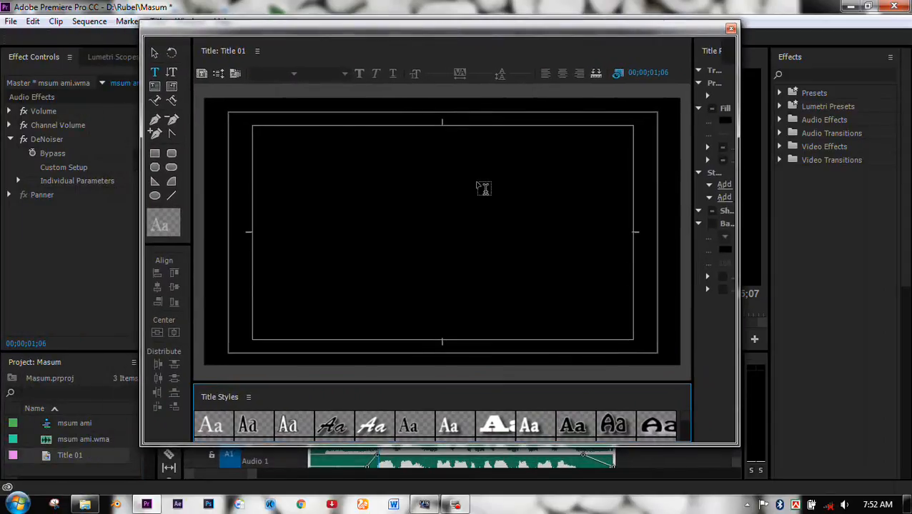
pyautogui.click(306, 159)
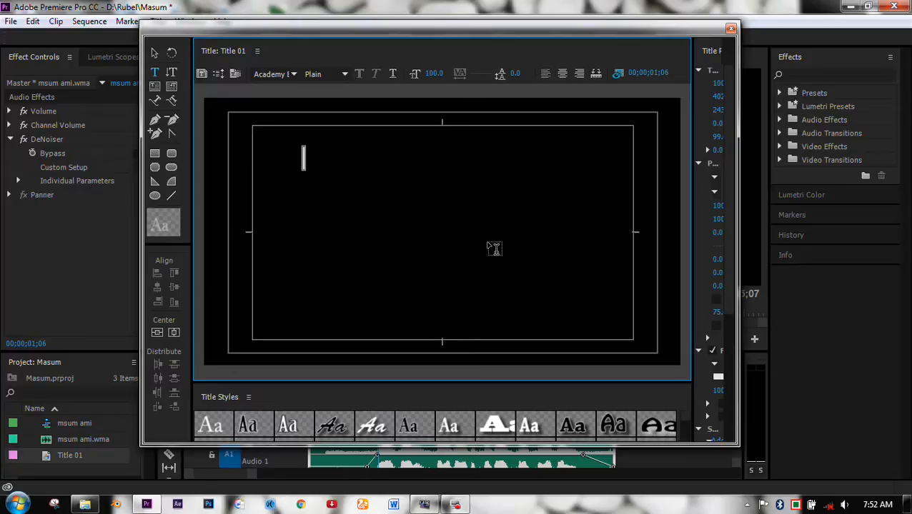
# Step: Set the new text object's font to ChandrabatiMJ, Regular style
pyautogui.click(292, 75)
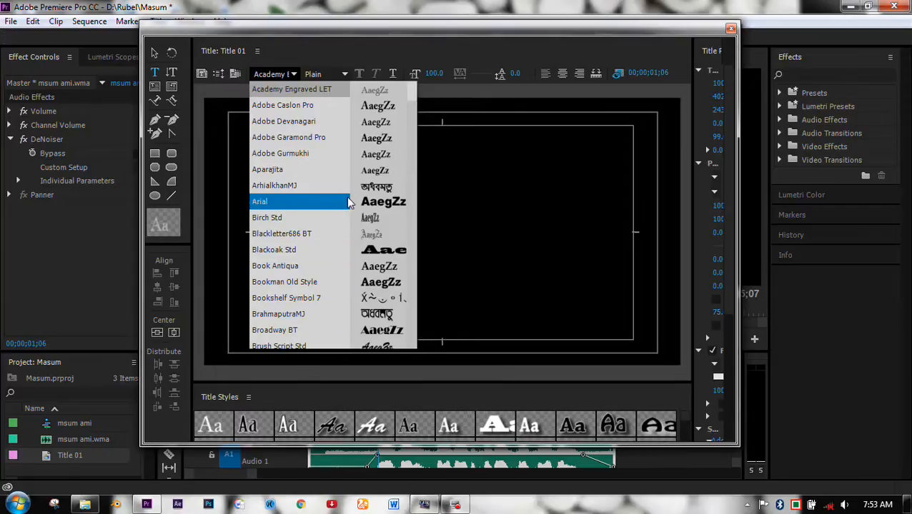
pyautogui.click(336, 186)
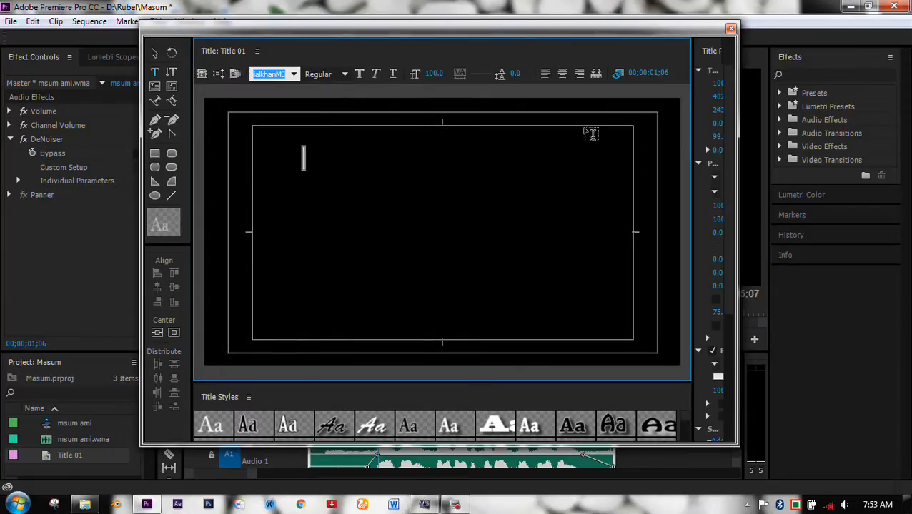
pyautogui.write('g')
pyautogui.click(293, 74)
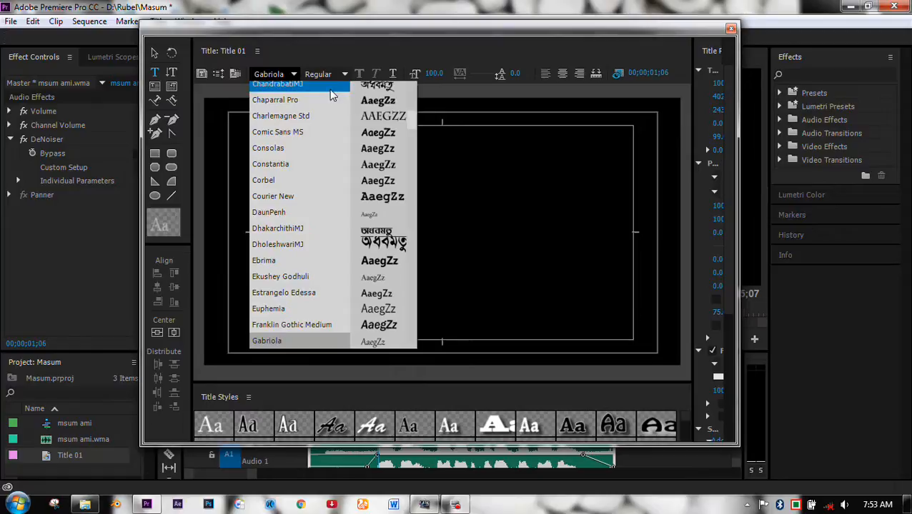
pyautogui.click(305, 85)
pyautogui.click(305, 158)
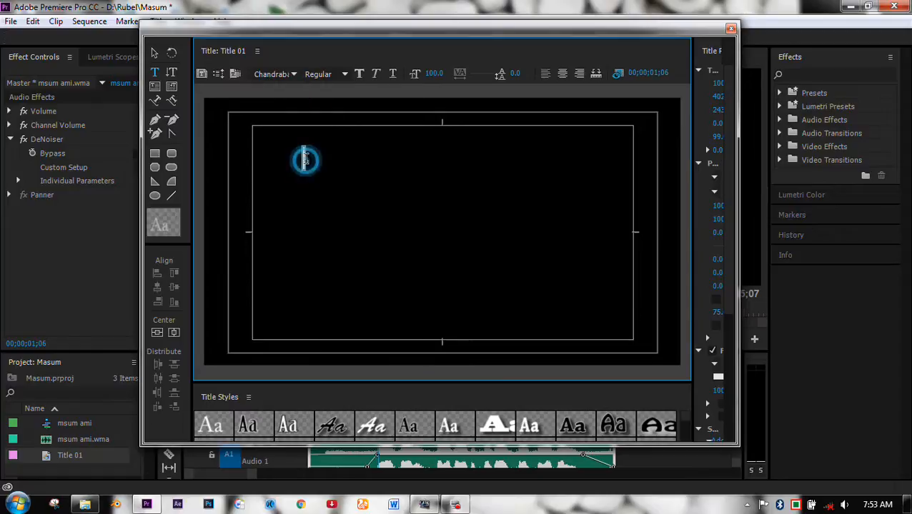
# Step: Enter the Bengali title: the addressee's first name followed by "আমি তোমাকে খুব মিস", with "করছি" on a second line
pyautogui.write('আসদ')
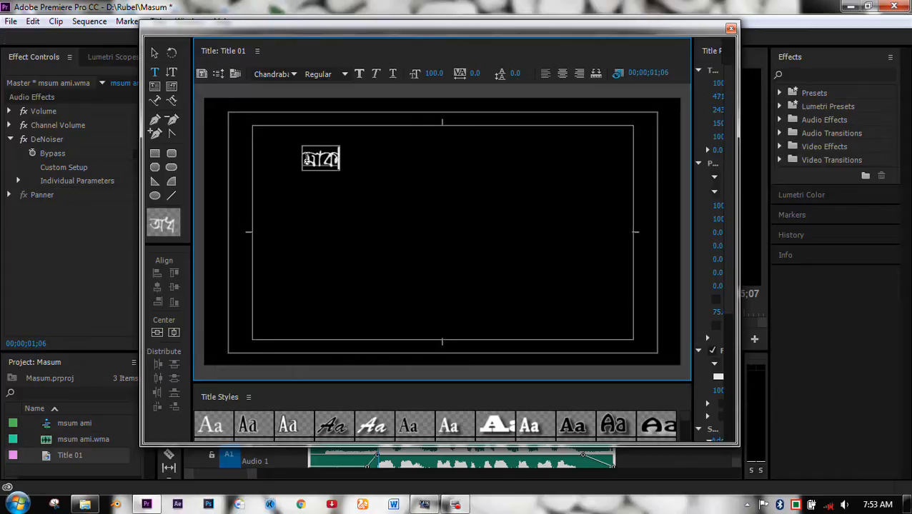
pyautogui.press('BackSpace')
pyautogui.press('BackSpace')
pyautogui.write('সুম আমি')
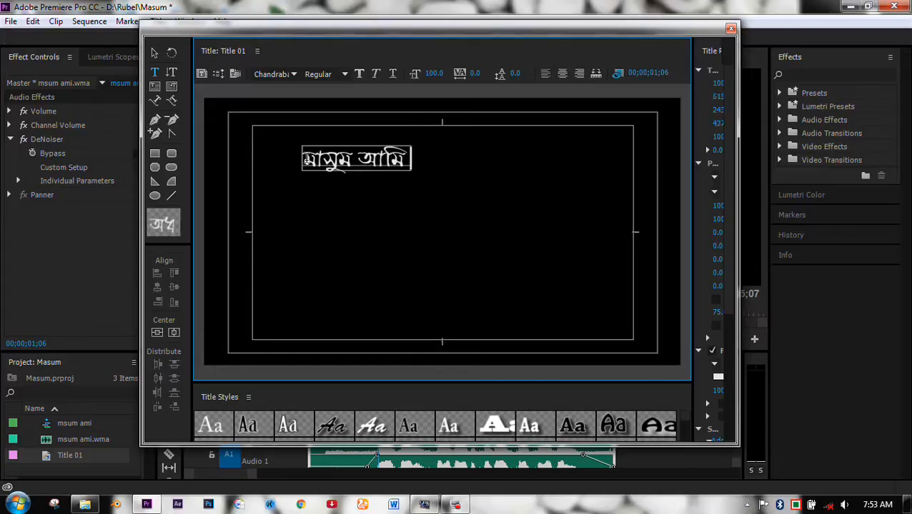
pyautogui.write(' তোমাকে')
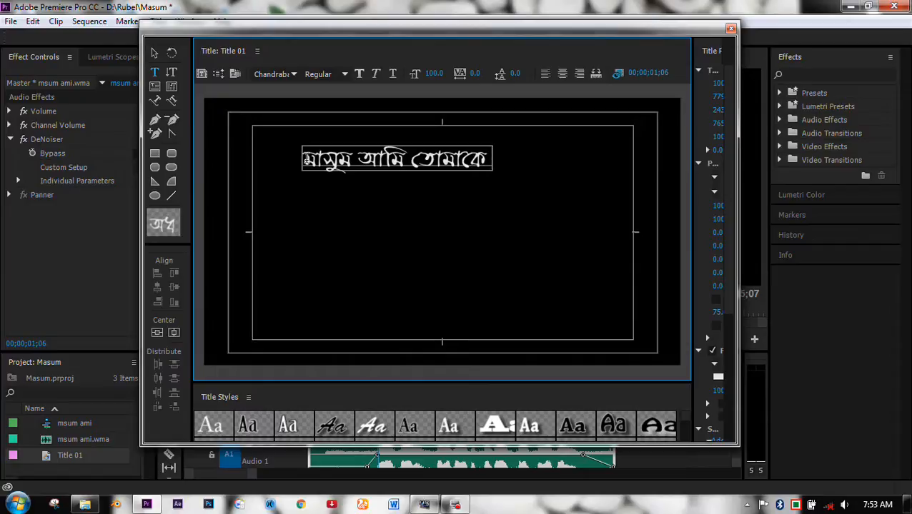
pyautogui.write(' খুব')
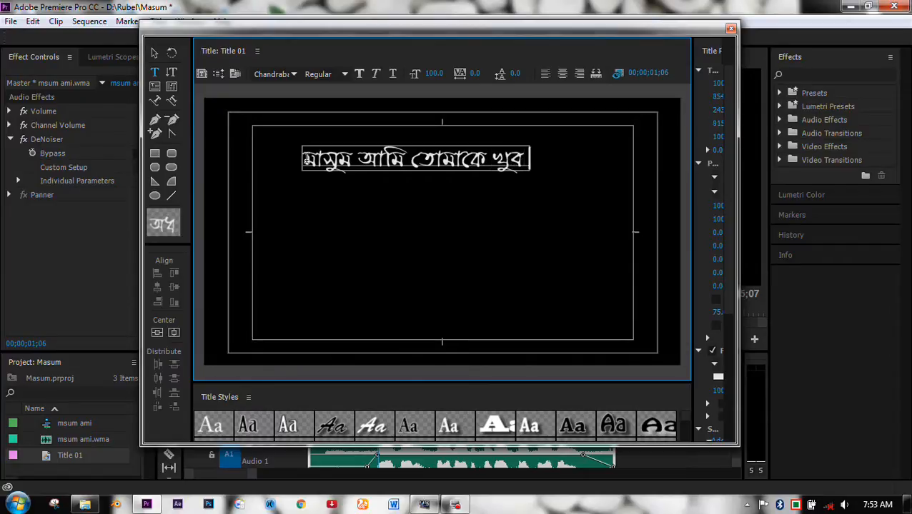
pyautogui.write(' িম ')
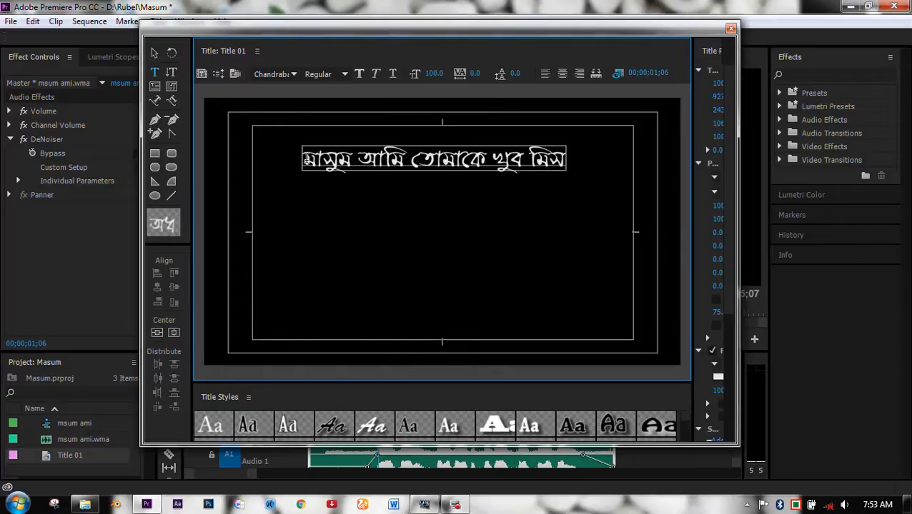
pyautogui.write('স')
pyautogui.press('Return')
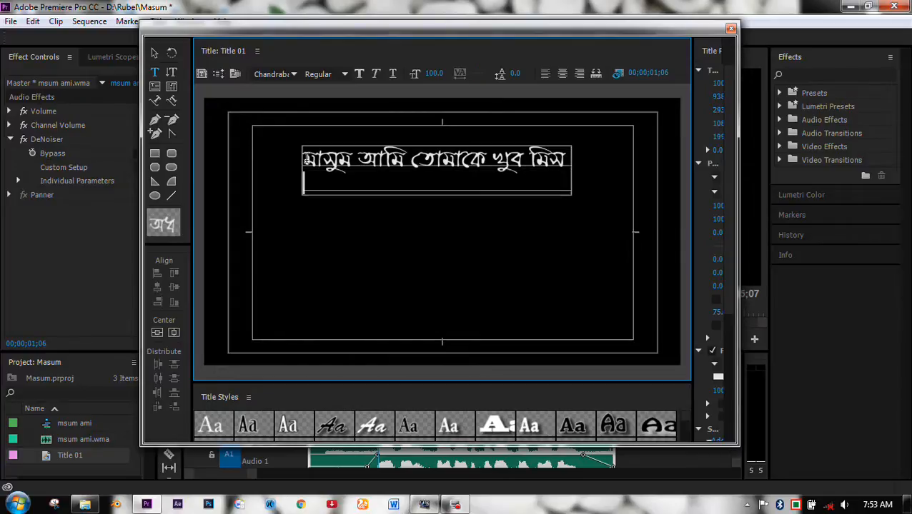
pyautogui.write('করছি')
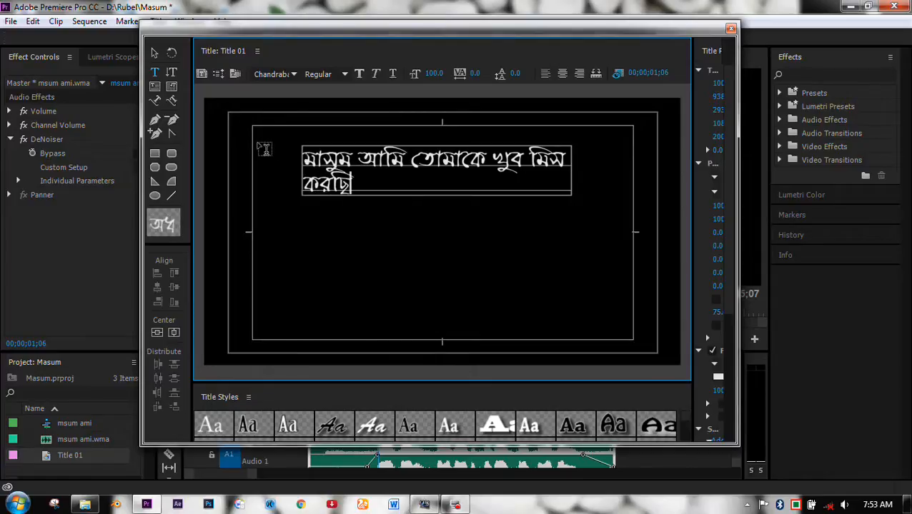
# Step: Select both lines of the title text and center-align them
pyautogui.click(305, 155)
pyautogui.moveTo(304, 154); pyautogui.dragTo(353, 185)
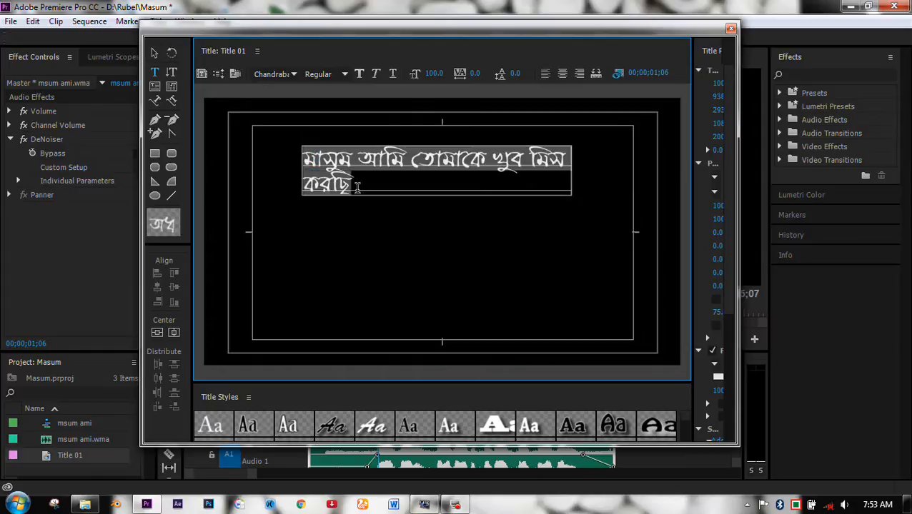
pyautogui.click(558, 75)
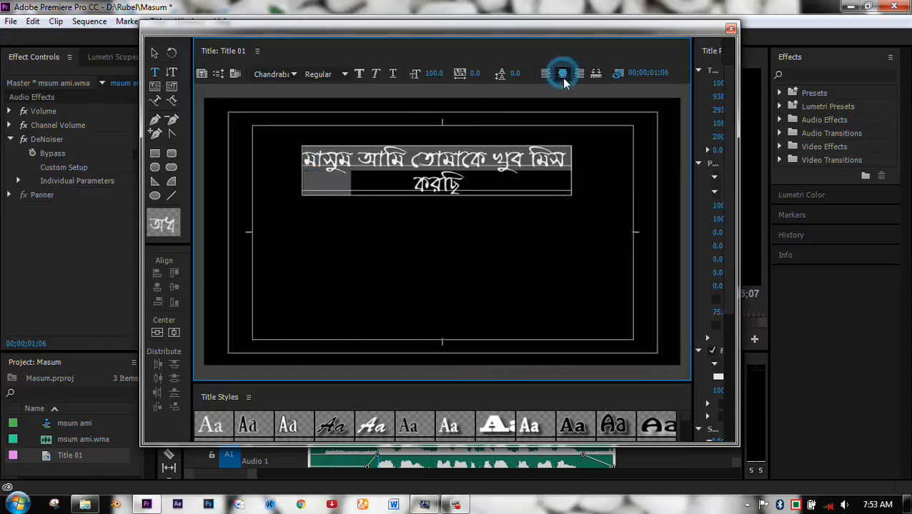
# Step: Enlarge the title editor window and widen Title Properties so its values are readable
pyautogui.moveTo(598, 30); pyautogui.dragTo(491, 19)
pyautogui.moveTo(629, 432); pyautogui.dragTo(861, 478)
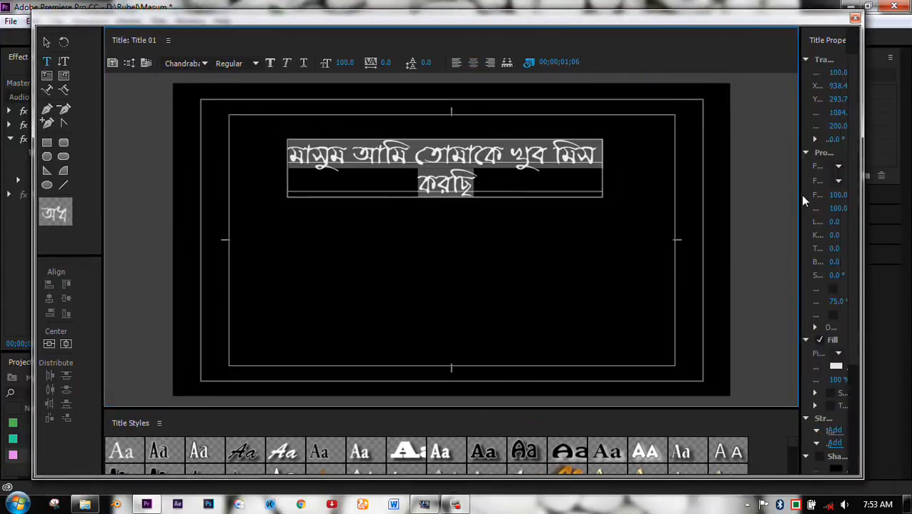
pyautogui.moveTo(798, 199); pyautogui.dragTo(690, 199)
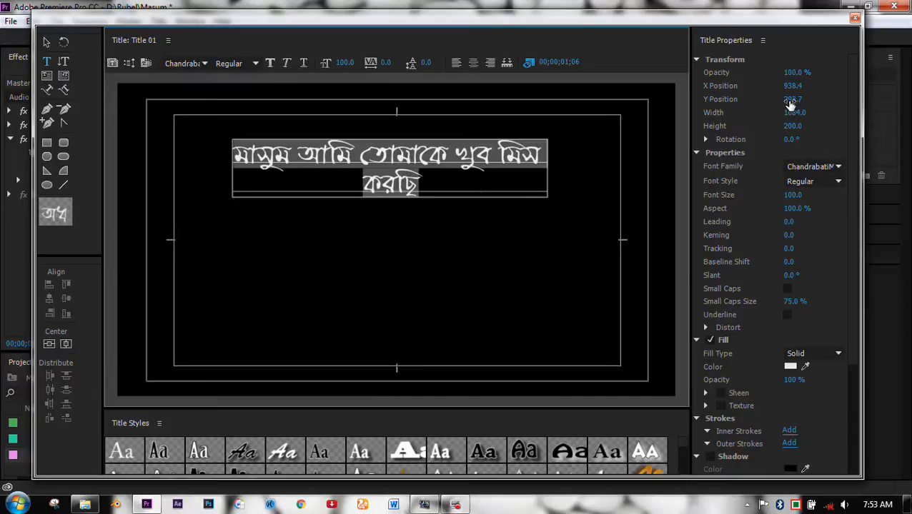
# Step: Lower the title text to Y Position 508.7 and set its font size to 144
pyautogui.moveTo(789, 103); pyautogui.dragTo(902, 103)
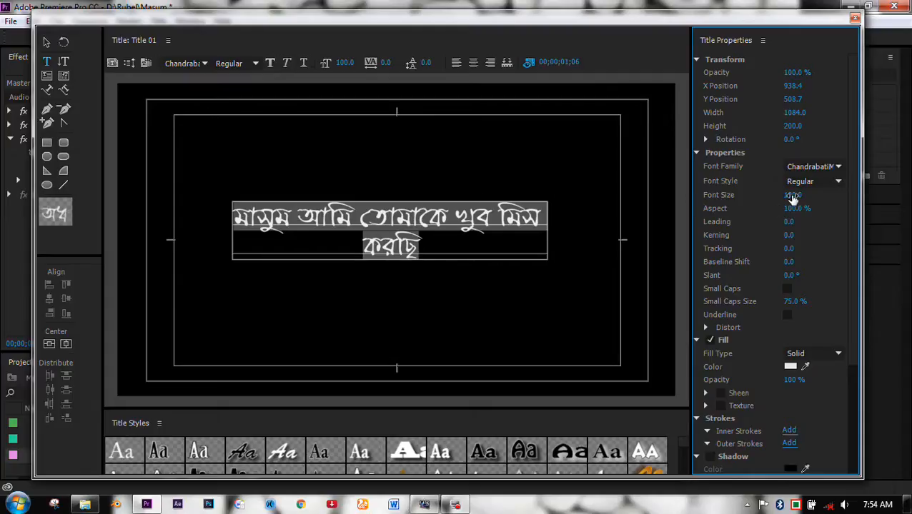
pyautogui.moveTo(792, 199); pyautogui.dragTo(823, 198)
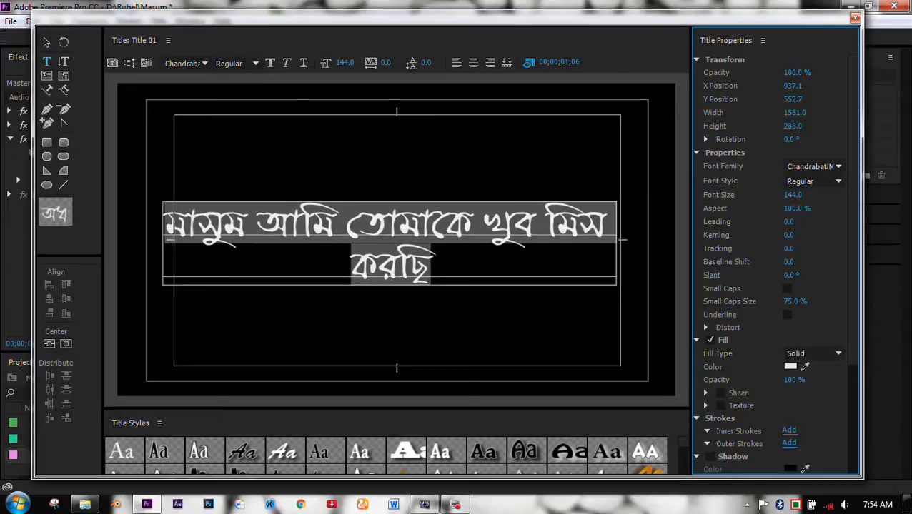
# Step: Set the title text's solid fill color to bright red
pyautogui.click(793, 368)
pyautogui.moveTo(474, 300)
pyautogui.mouseDown()
pyautogui.moveTo(468, 331)
pyautogui.moveTo(478, 357)
pyautogui.mouseUp()
pyautogui.click(602, 183)
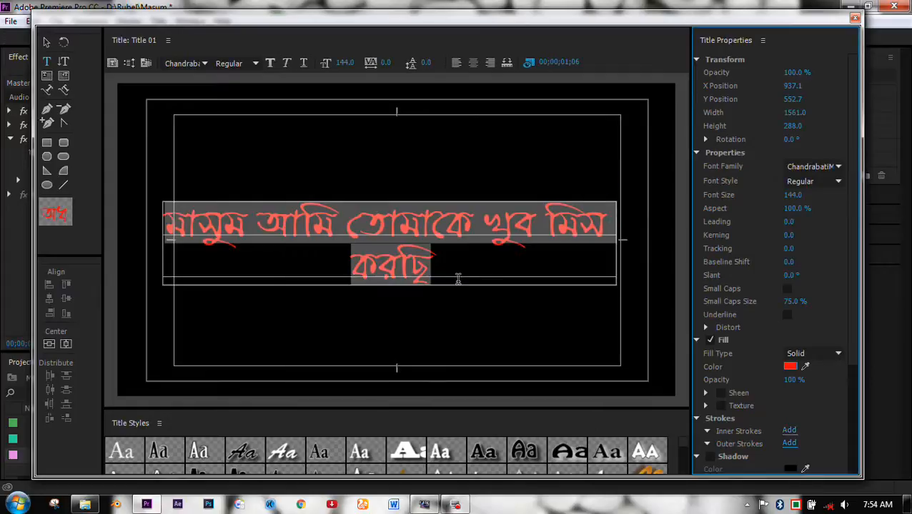
# Step: Expand Title Styles to view the available presets, and close the title editor
pyautogui.moveTo(852, 241); pyautogui.dragTo(834, 128)
pyautogui.click(675, 410)
pyautogui.click(670, 409)
pyautogui.moveTo(669, 408); pyautogui.dragTo(659, 268)
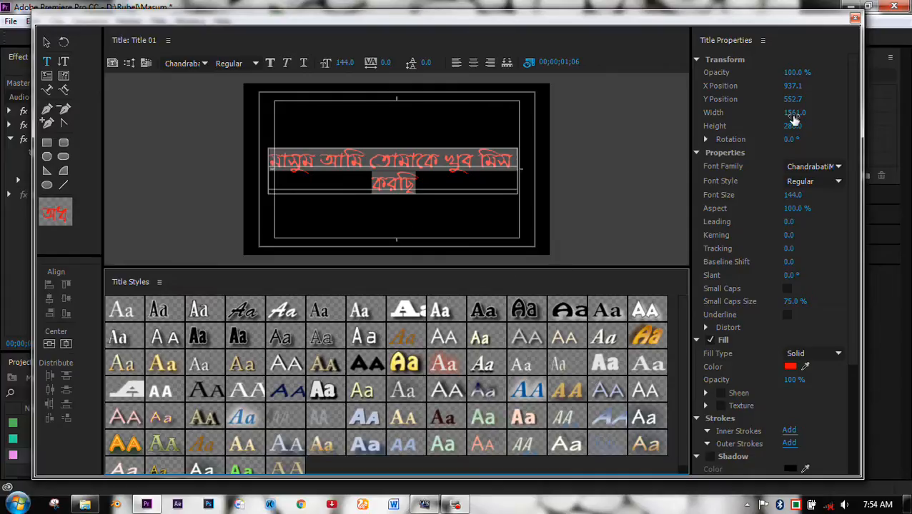
pyautogui.click(855, 21)
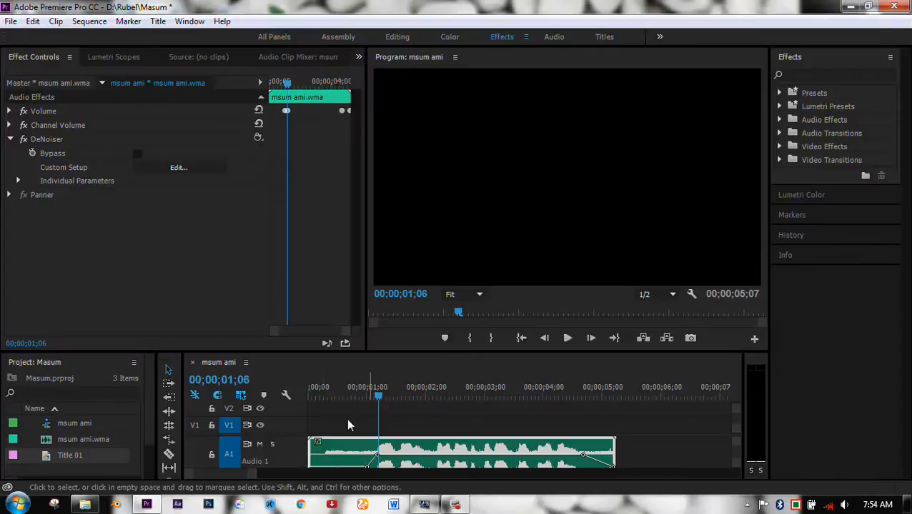
# Step: Place Title 01 on video track V1 above the audio clip and trim its start to about 00;00;01;00
pyautogui.moveTo(67, 457); pyautogui.dragTo(324, 429)
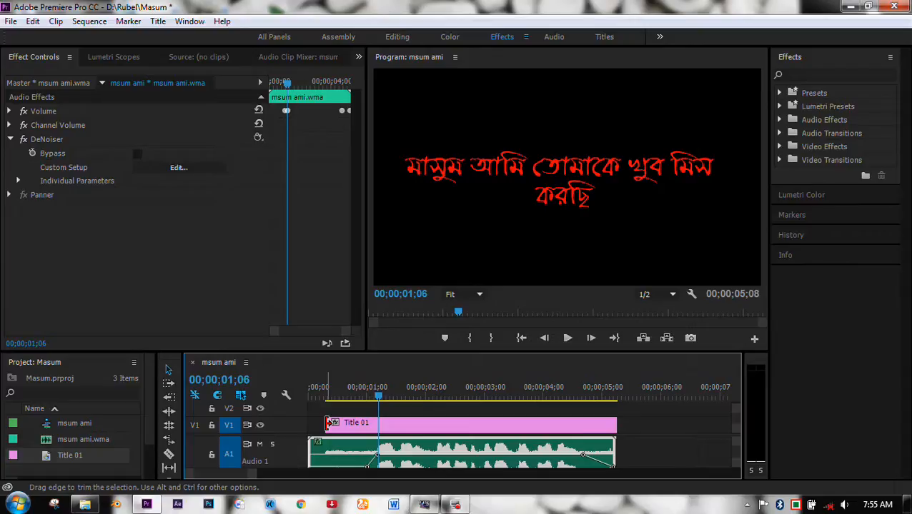
pyautogui.moveTo(327, 423); pyautogui.dragTo(380, 402)
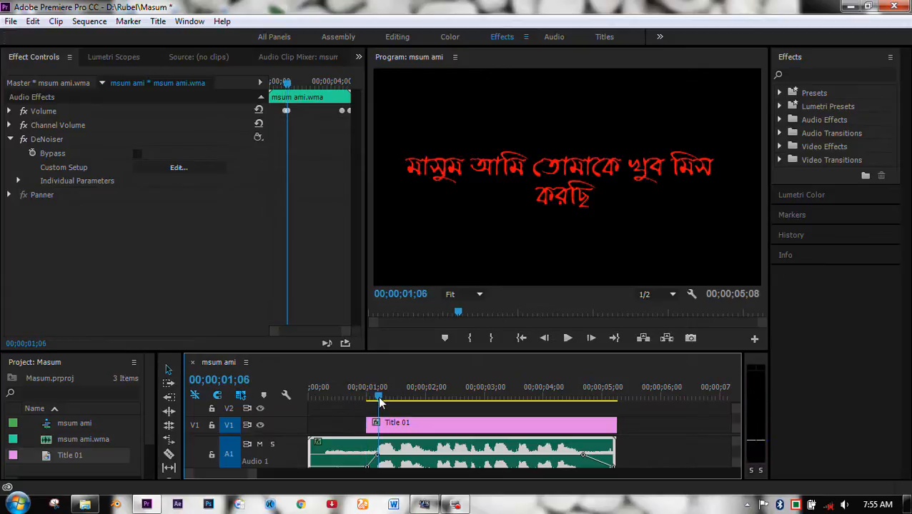
# Step: Add a free-draw bezier mask to Title 01's opacity and enable Mask Path keyframing at 00;00;01;06
pyautogui.click(410, 428)
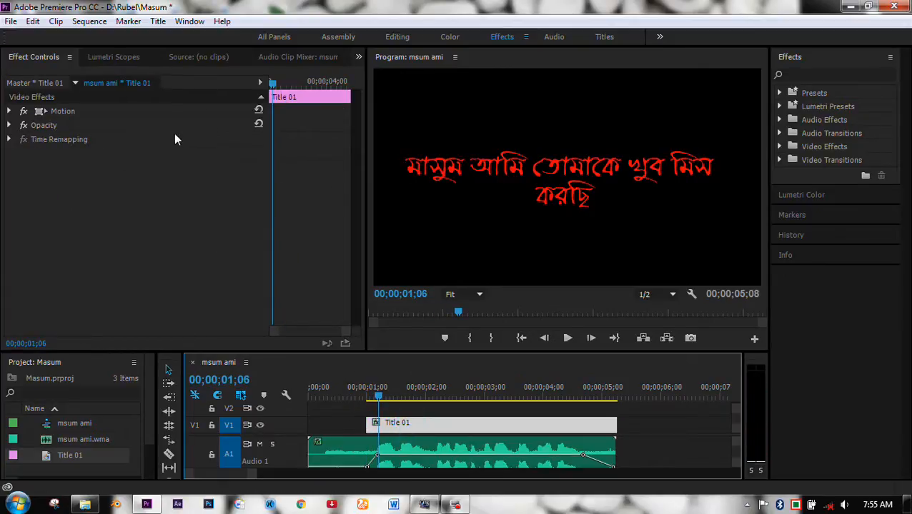
pyautogui.click(10, 126)
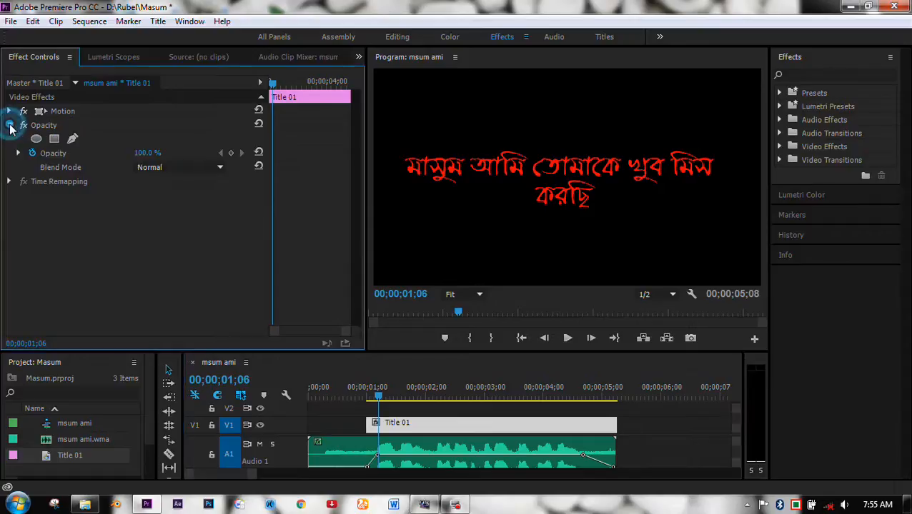
pyautogui.click(73, 140)
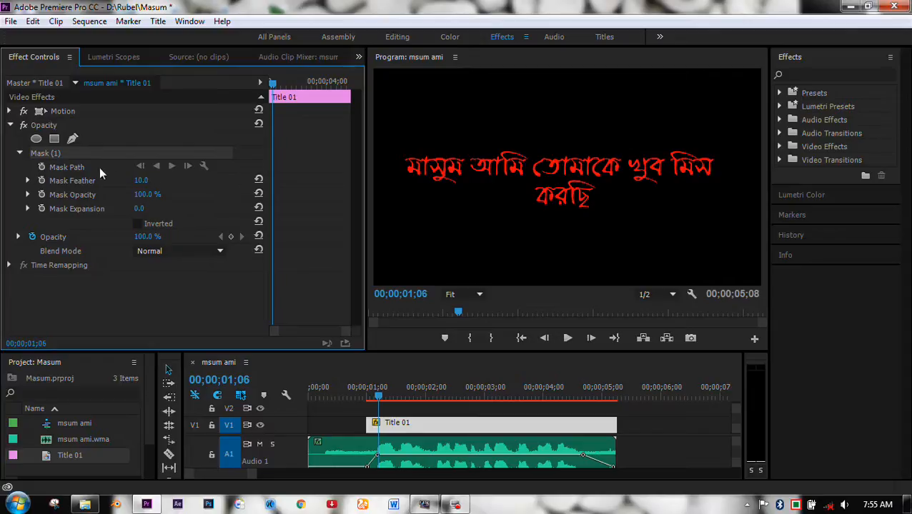
pyautogui.click(41, 167)
# Step: Draw a narrow four-point mask just ahead of the title's first word, keeping its far edge clear of the letters
pyautogui.click(388, 146)
pyautogui.click(389, 201)
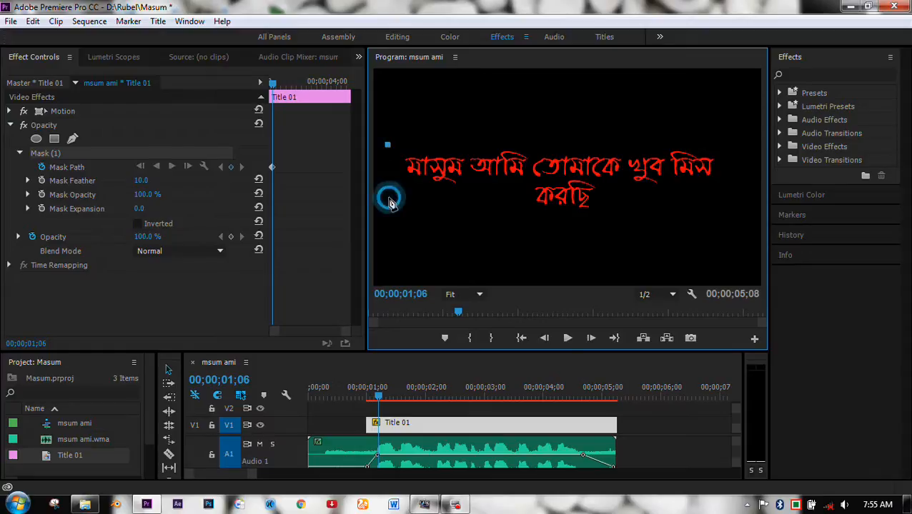
pyautogui.click(408, 201)
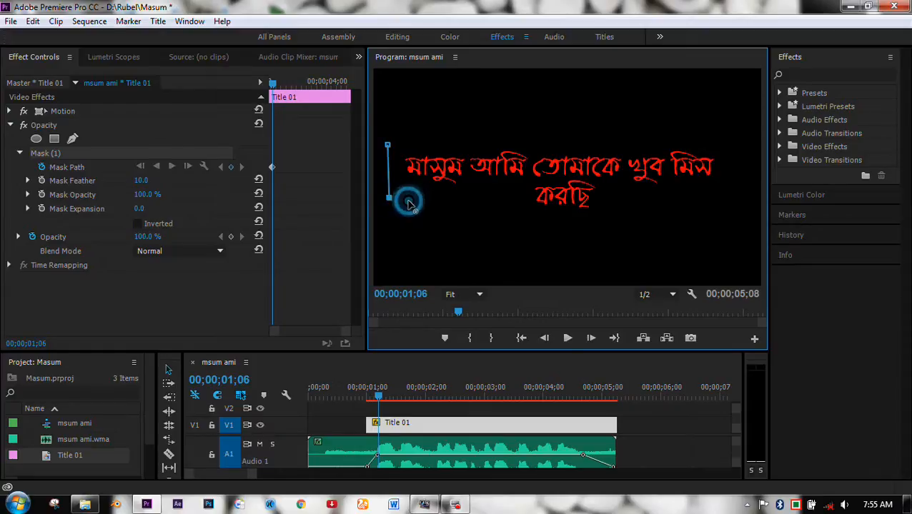
pyautogui.click(408, 138)
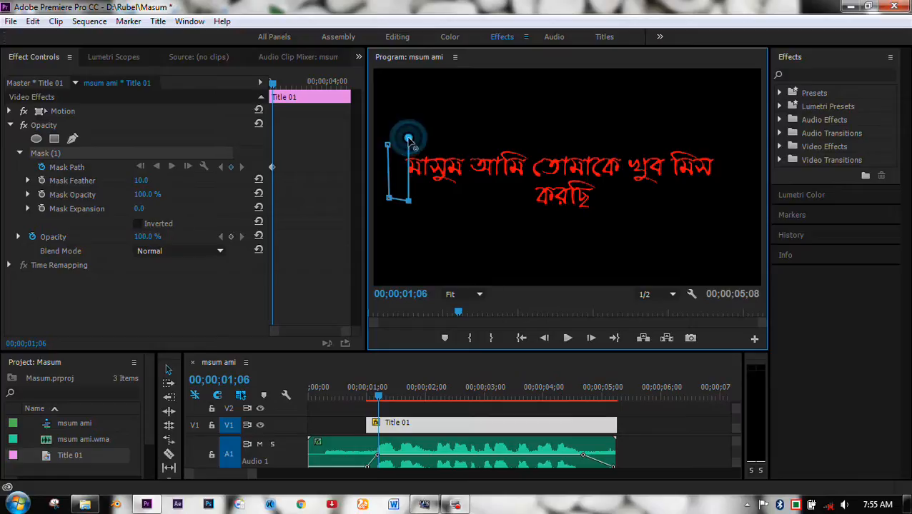
pyautogui.click(387, 146)
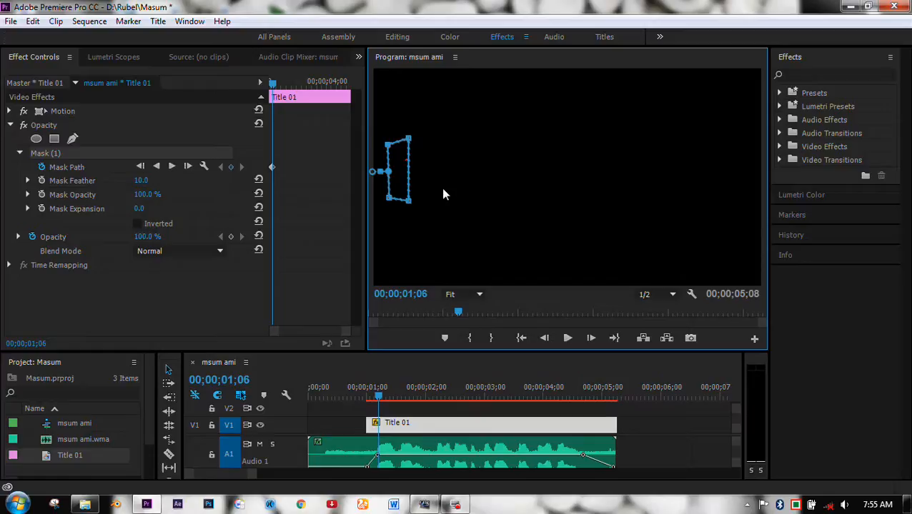
pyautogui.click(408, 139)
pyautogui.moveTo(407, 139); pyautogui.dragTo(403, 140)
pyautogui.moveTo(409, 204); pyautogui.dragTo(406, 204)
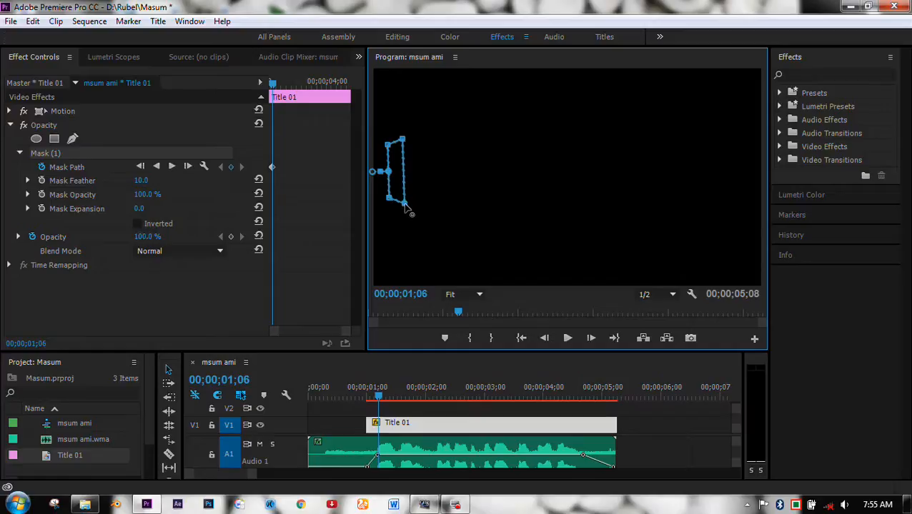
# Step: At 00;00;01;15, stretch the mask's two leading corners across the title's first word only
pyautogui.click(379, 398)
pyautogui.moveTo(379, 398); pyautogui.dragTo(398, 399)
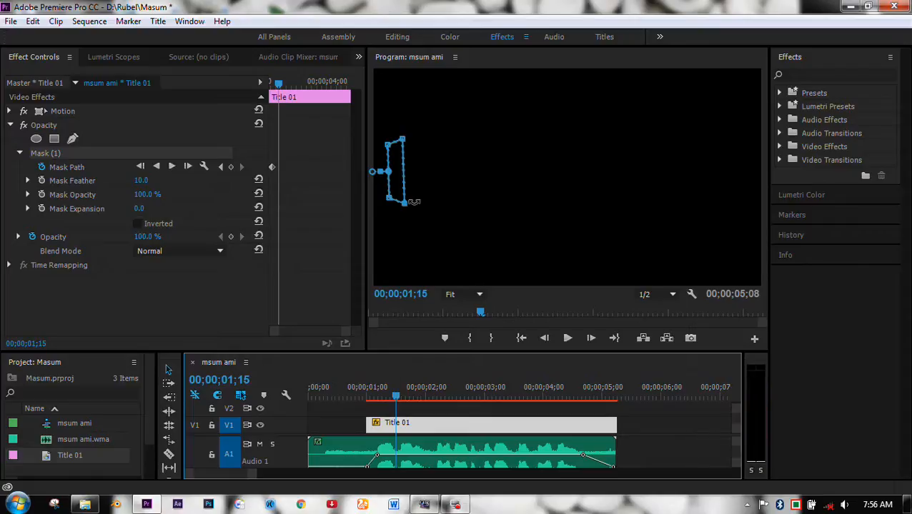
pyautogui.moveTo(403, 140); pyautogui.dragTo(399, 146)
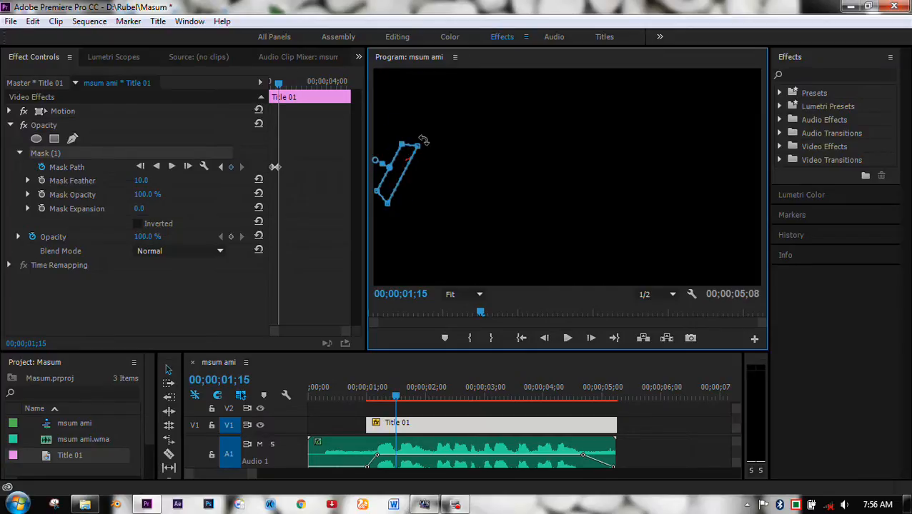
pyautogui.moveTo(422, 130); pyautogui.dragTo(406, 119)
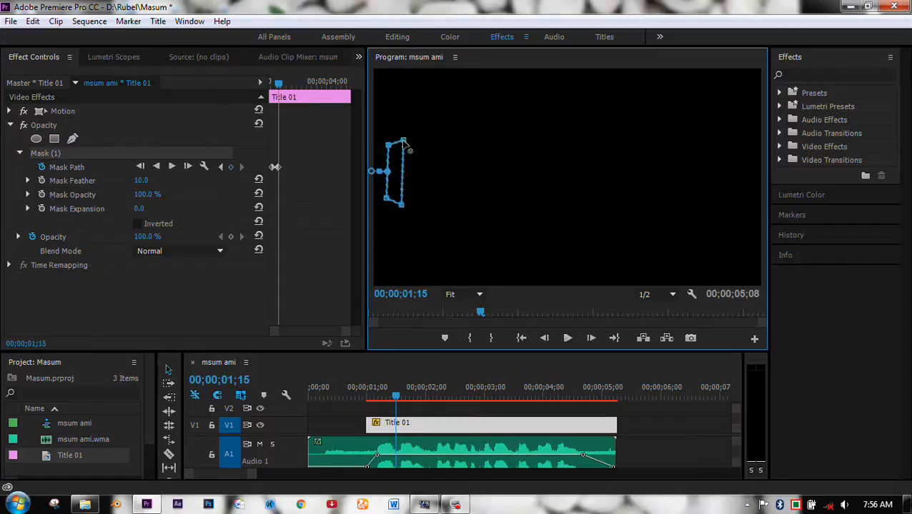
pyautogui.moveTo(405, 142); pyautogui.dragTo(484, 143)
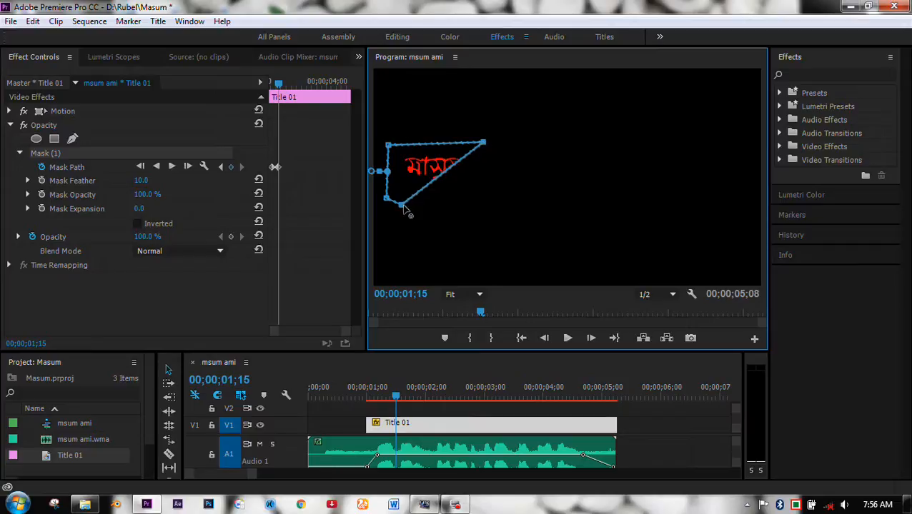
pyautogui.moveTo(402, 206); pyautogui.dragTo(471, 194)
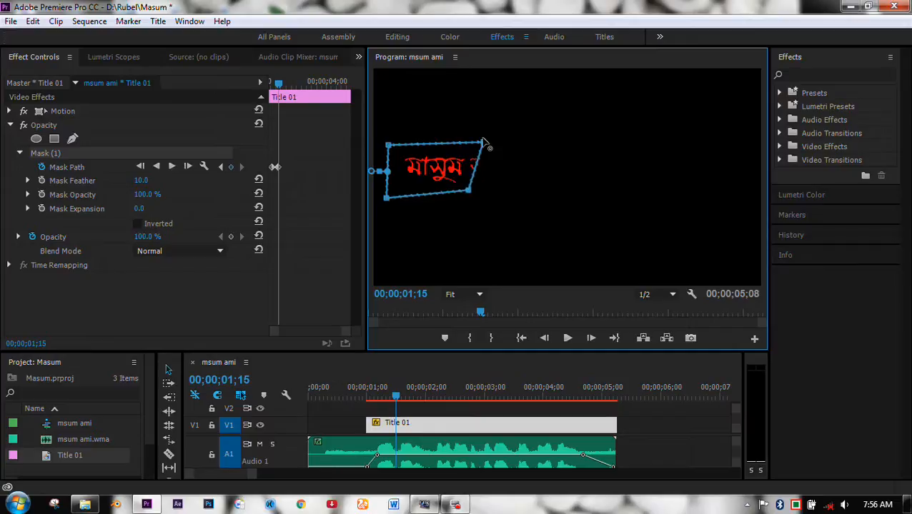
pyautogui.moveTo(484, 143); pyautogui.dragTo(470, 145)
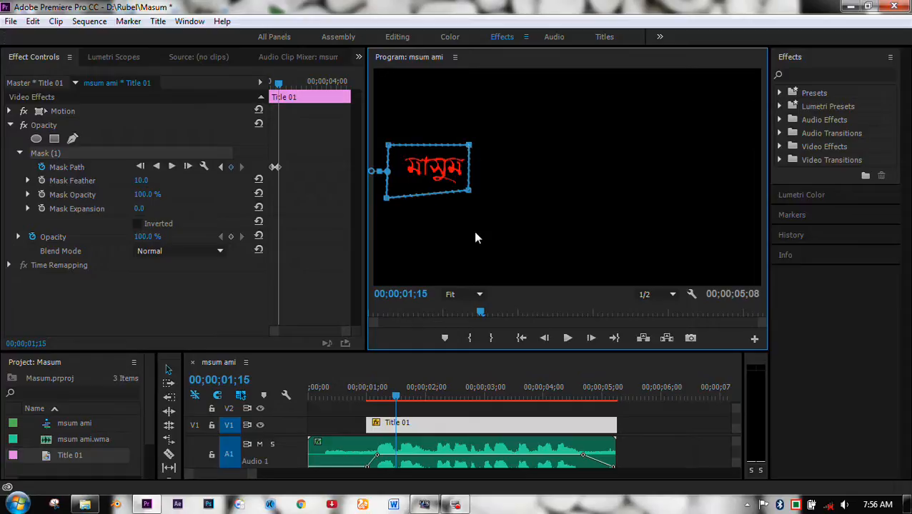
# Step: Preview the first word's reveal against the audio and move its second Mask Path keyframe to about 00;00;02;04
pyautogui.click(397, 400)
pyautogui.moveTo(398, 401); pyautogui.dragTo(409, 403)
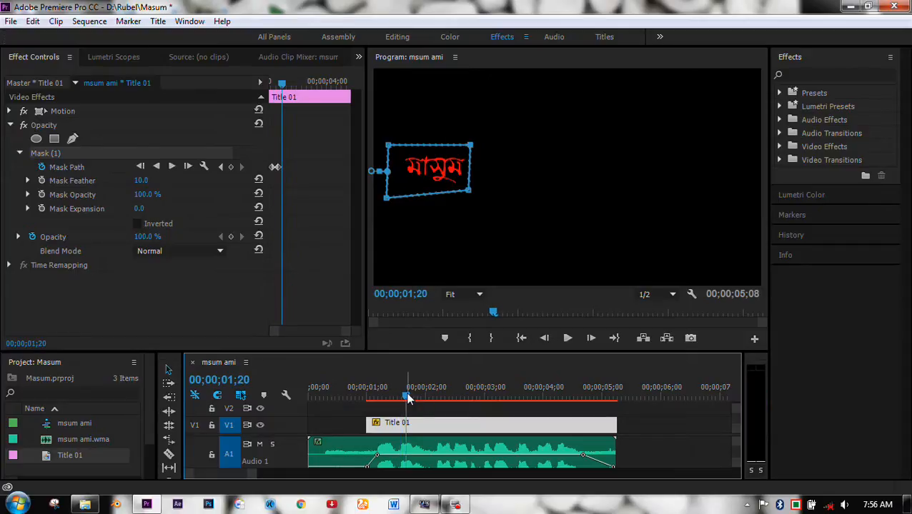
pyautogui.moveTo(405, 400); pyautogui.dragTo(398, 400)
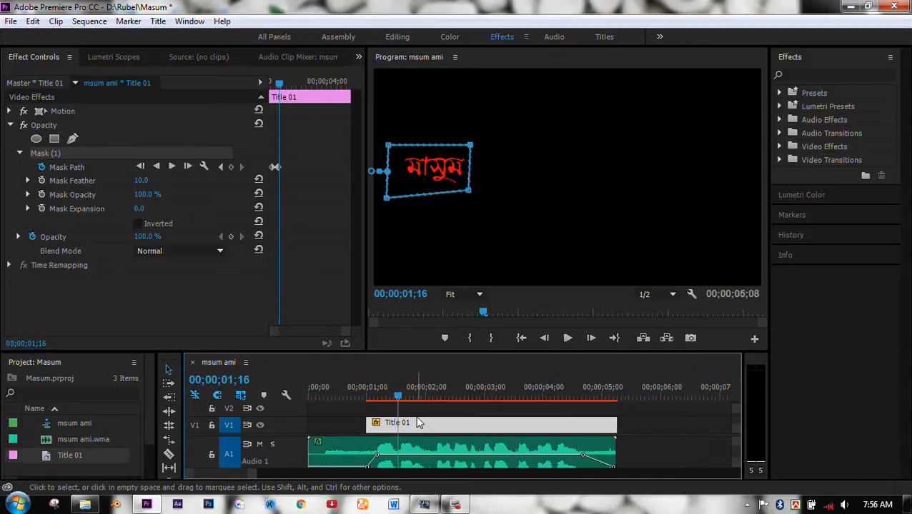
pyautogui.press('space')
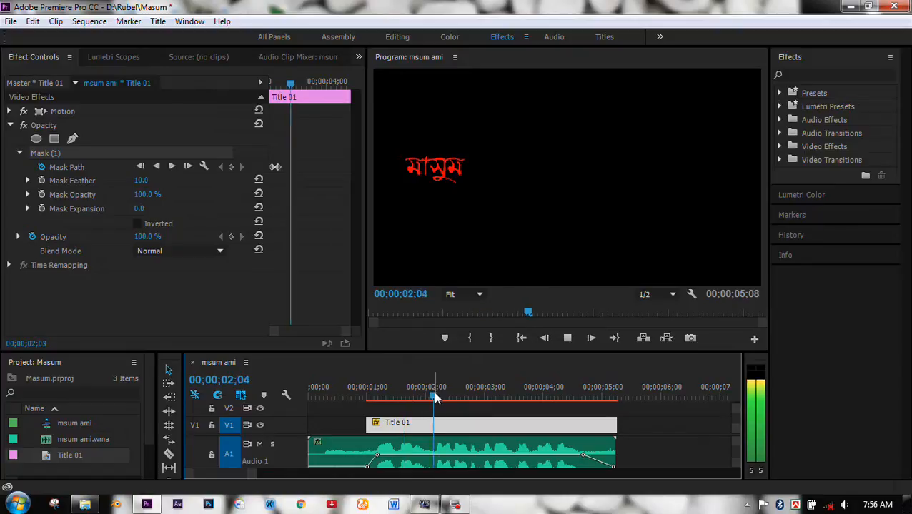
pyautogui.click(461, 401)
pyautogui.click(364, 400)
pyautogui.press('space')
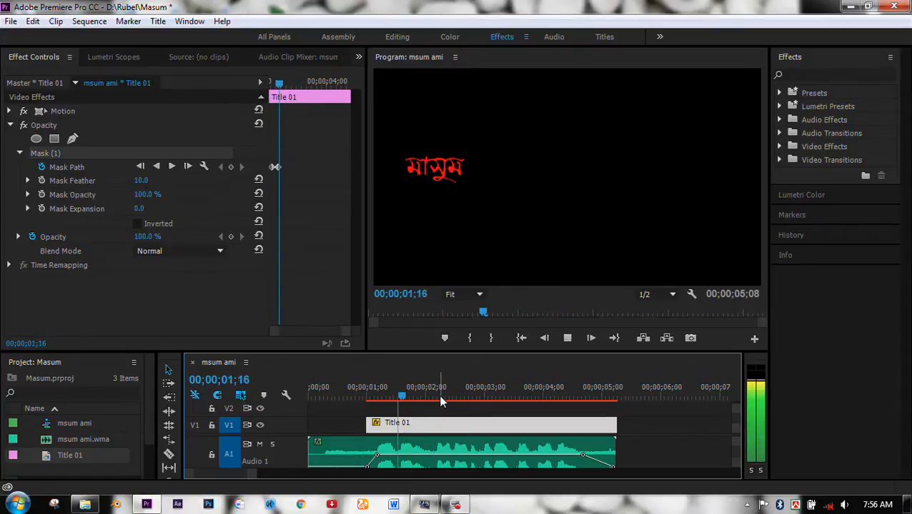
pyautogui.press('space')
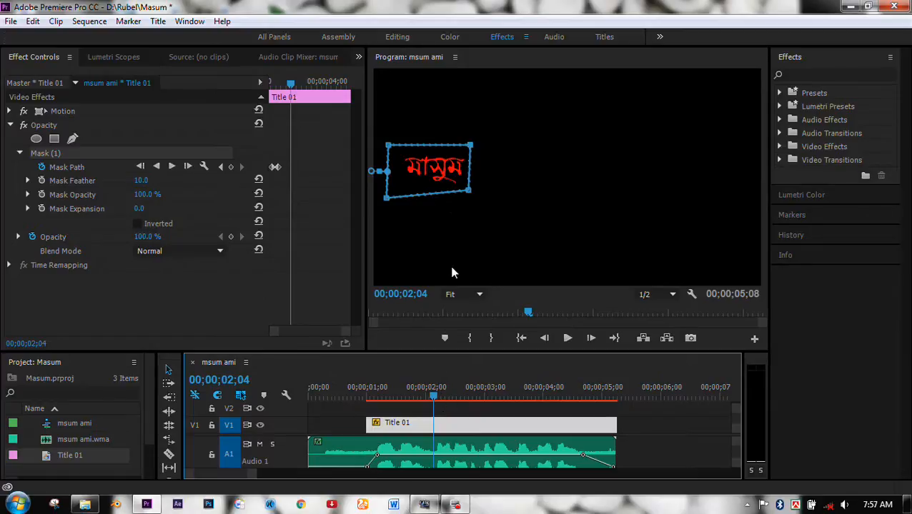
pyautogui.click(275, 167)
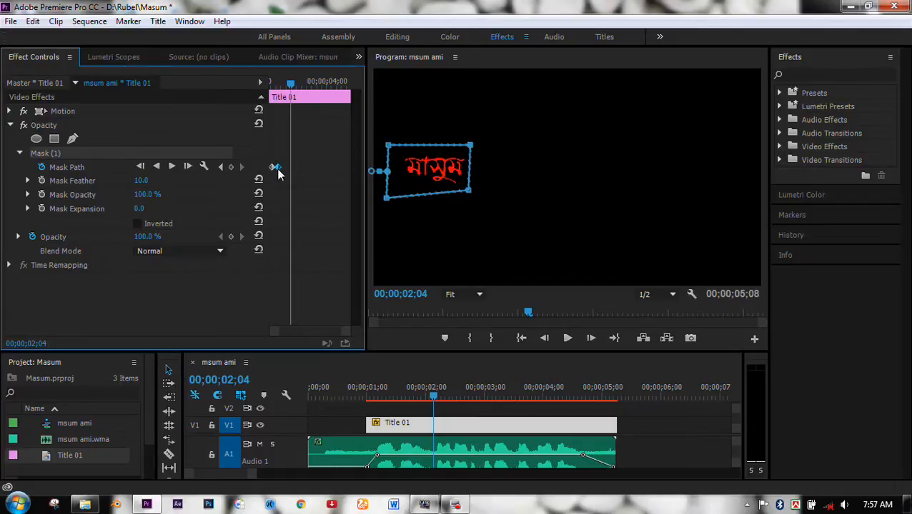
pyautogui.moveTo(278, 171); pyautogui.dragTo(289, 171)
# Step: At 00;00;02;28, extend the mask's leading corners to cover the title's first three words
pyautogui.moveTo(290, 82); pyautogui.dragTo(306, 106)
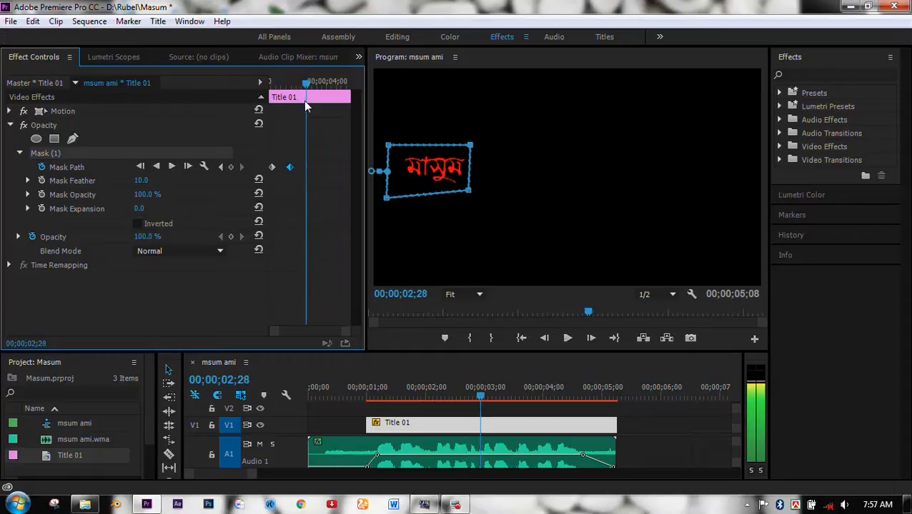
pyautogui.click(469, 146)
pyautogui.moveTo(469, 146); pyautogui.dragTo(601, 137)
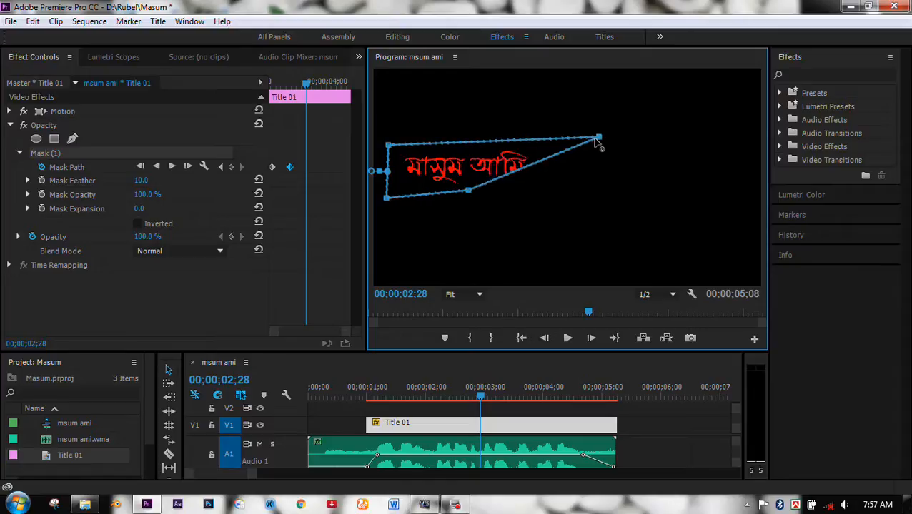
pyautogui.moveTo(604, 136); pyautogui.dragTo(611, 133)
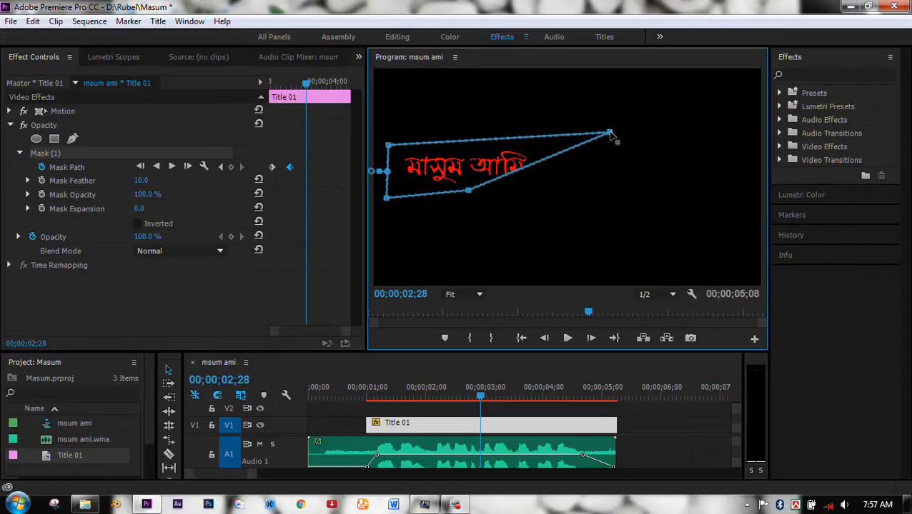
pyautogui.moveTo(468, 190); pyautogui.dragTo(629, 176)
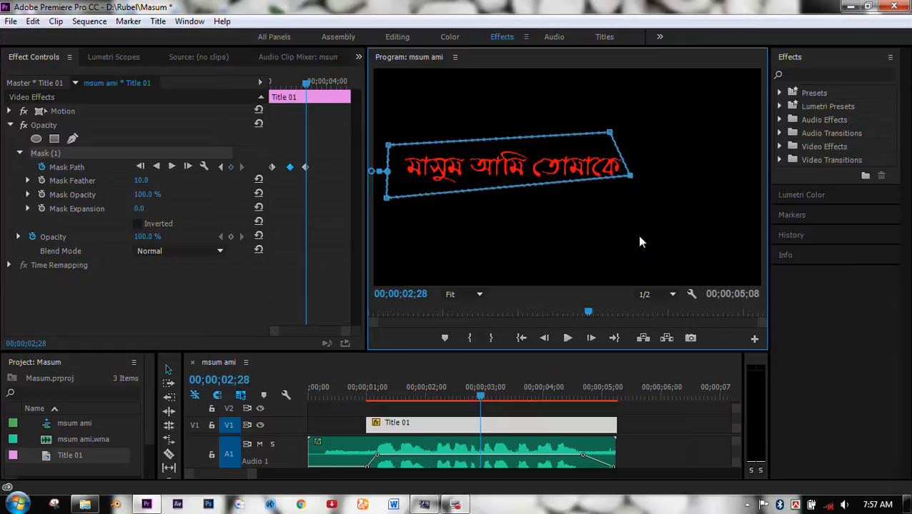
# Step: At 00;00;03;15, extend the mask's leading corners past the end of the title's first line
pyautogui.moveTo(482, 402); pyautogui.dragTo(416, 404)
pyautogui.moveTo(391, 404); pyautogui.dragTo(513, 398)
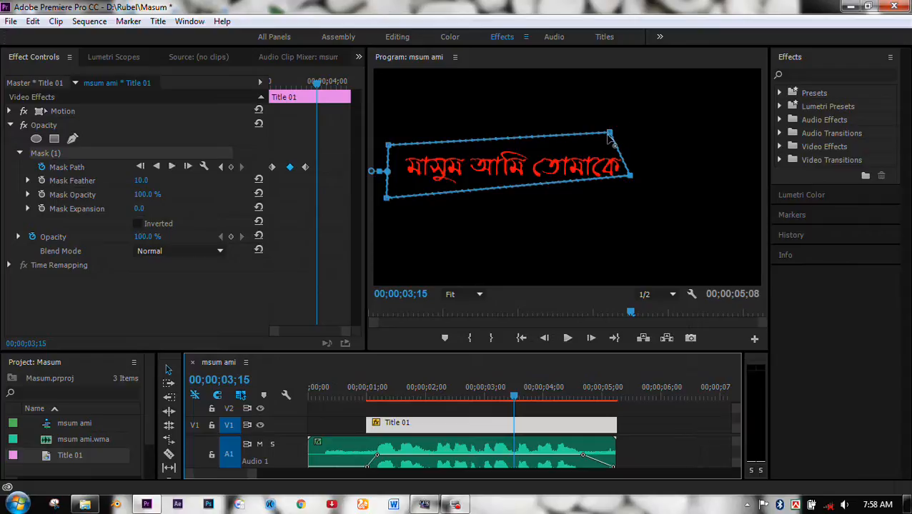
pyautogui.moveTo(610, 133); pyautogui.dragTo(722, 143)
pyautogui.moveTo(631, 175); pyautogui.dragTo(727, 178)
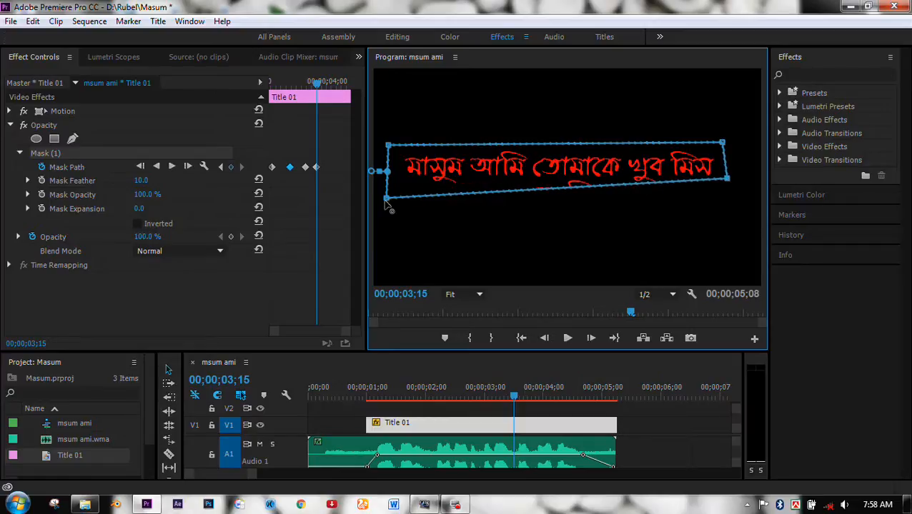
# Step: Raise the mask's lower starting corner and add three points along its lower edge to exclude the second line of text
pyautogui.moveTo(387, 198); pyautogui.dragTo(390, 186)
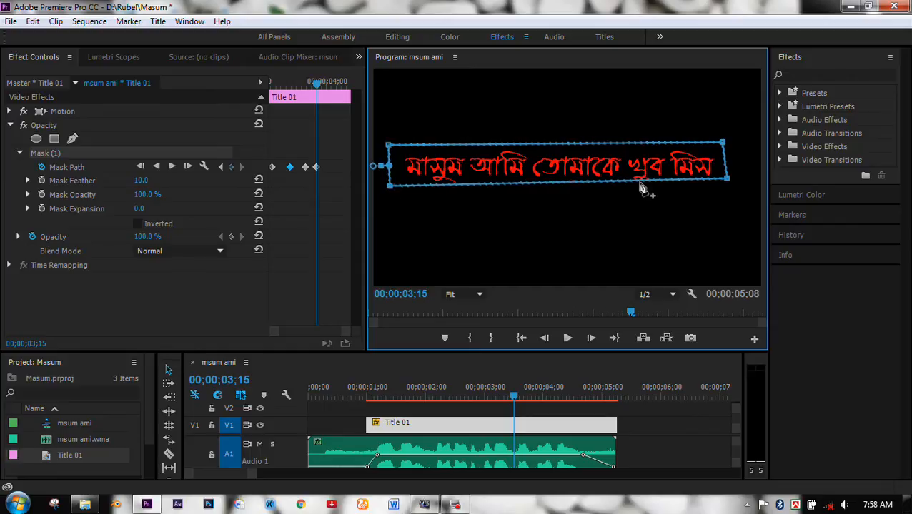
pyautogui.click(614, 183)
pyautogui.click(641, 184)
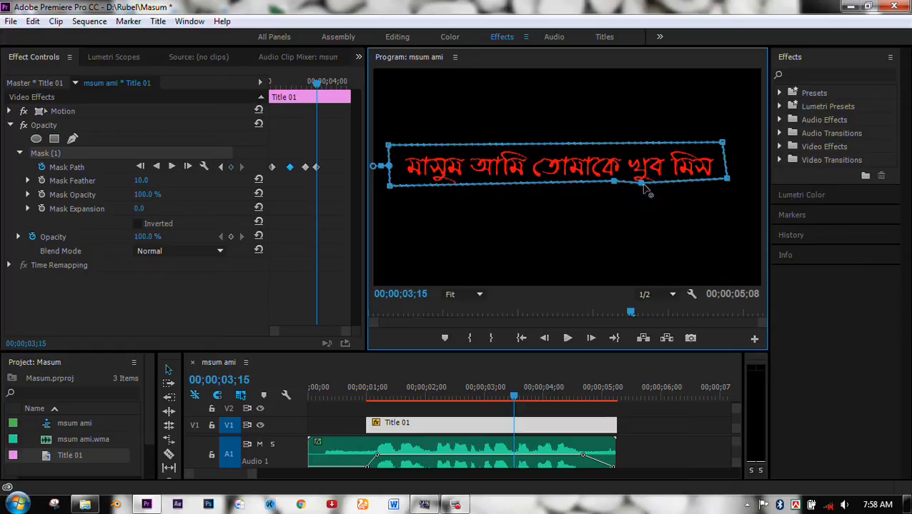
pyautogui.click(574, 183)
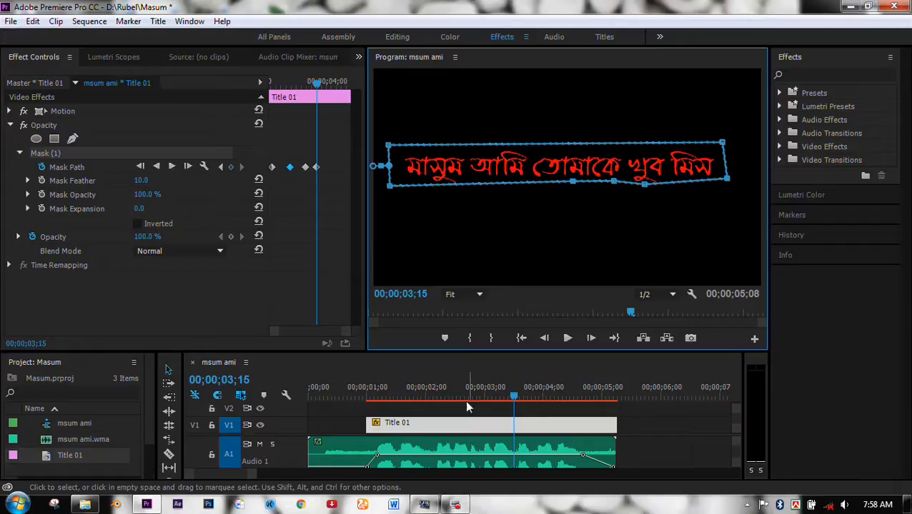
# Step: Play the title's masked reveal with the audio from near the start of the title clip
pyautogui.click(373, 399)
pyautogui.moveTo(374, 401); pyautogui.dragTo(379, 439)
pyautogui.press('space')
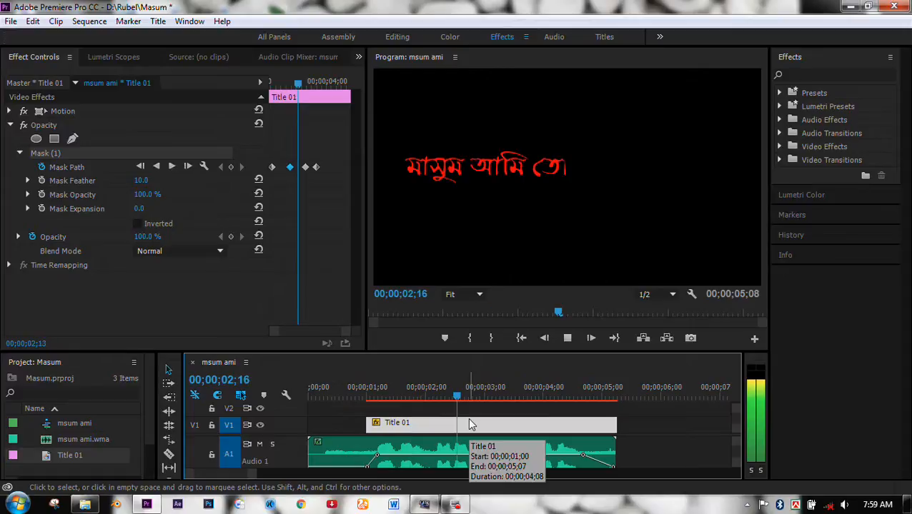
pyautogui.press('space')
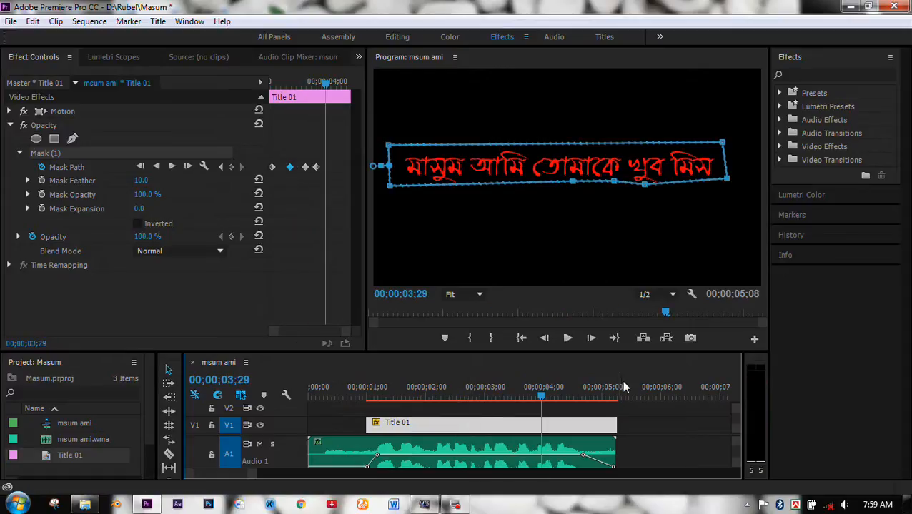
# Step: At 00;00;03;25, draw a second four-point free-form opacity mask around the word on the title's second line
pyautogui.moveTo(546, 401); pyautogui.dragTo(515, 426)
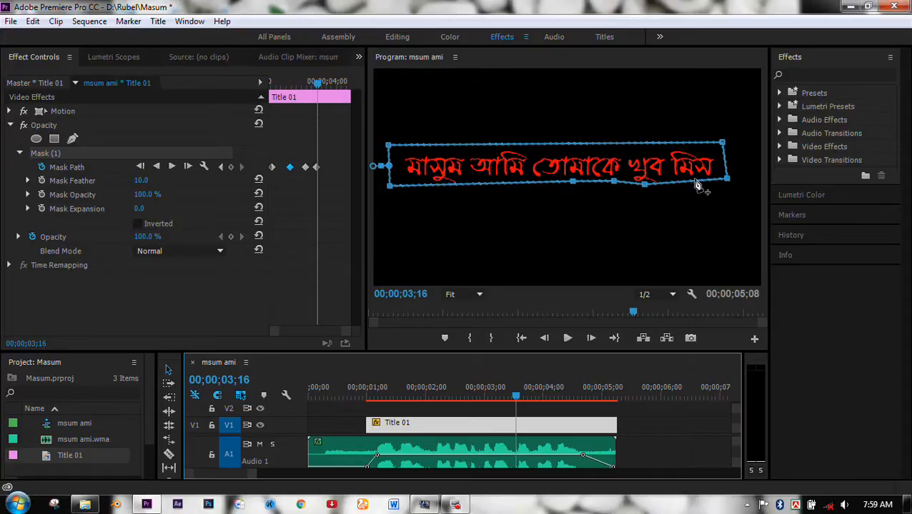
pyautogui.click(515, 398)
pyautogui.moveTo(515, 398)
pyautogui.mouseDown()
pyautogui.moveTo(456, 403)
pyautogui.moveTo(516, 415)
pyautogui.moveTo(513, 400)
pyautogui.moveTo(533, 398)
pyautogui.mouseUp()
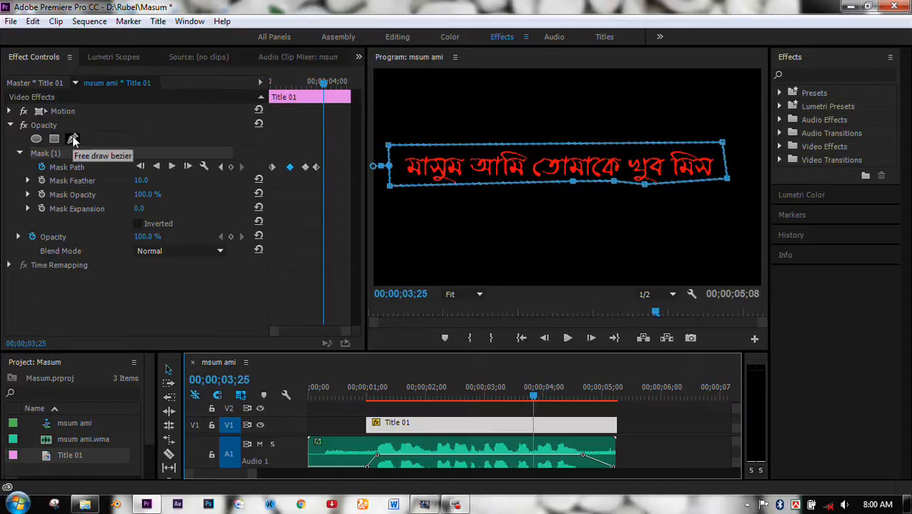
pyautogui.click(43, 125)
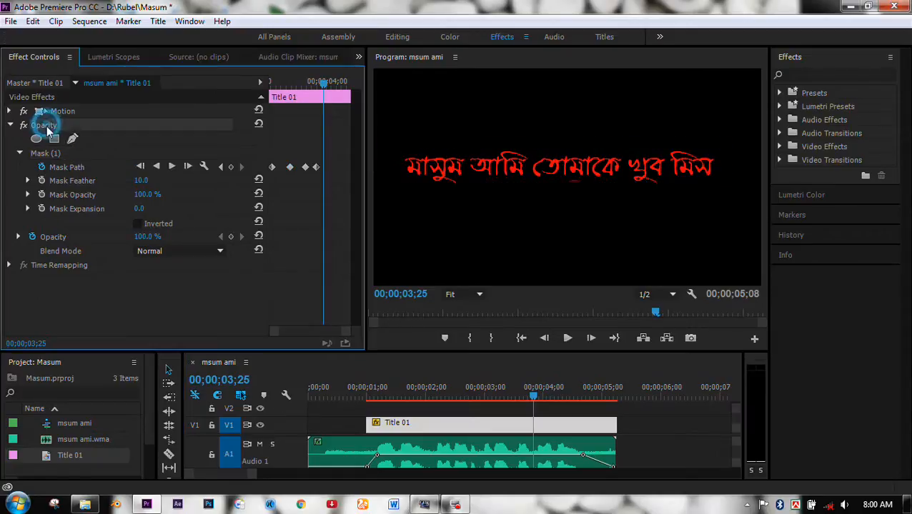
pyautogui.click(73, 139)
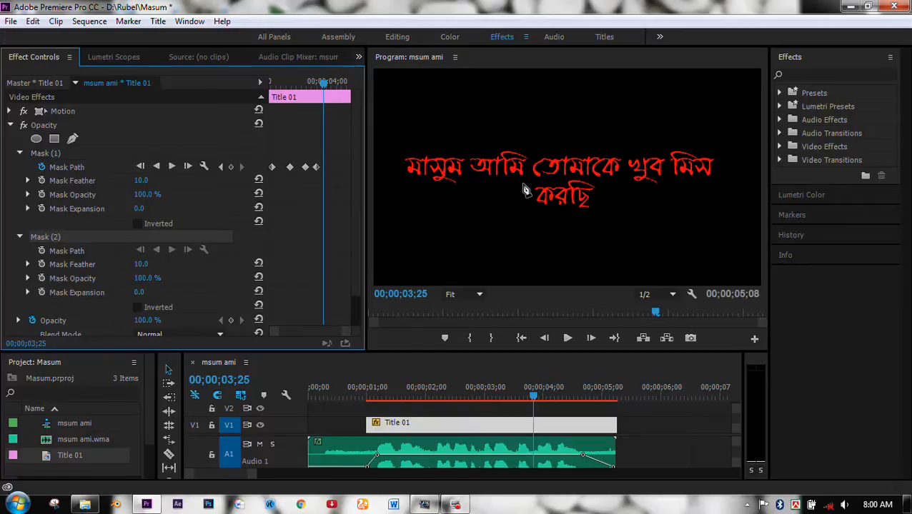
pyautogui.click(523, 184)
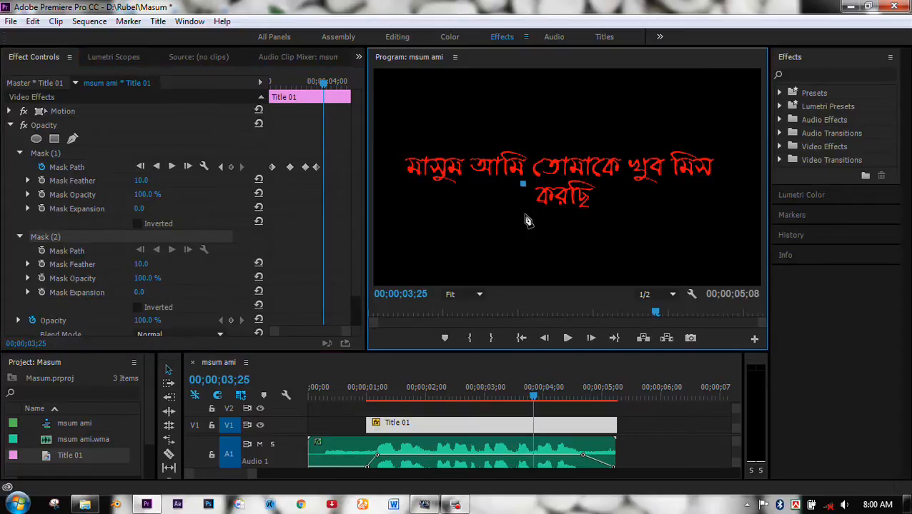
pyautogui.click(526, 215)
pyautogui.click(605, 220)
pyautogui.click(605, 181)
pyautogui.click(524, 184)
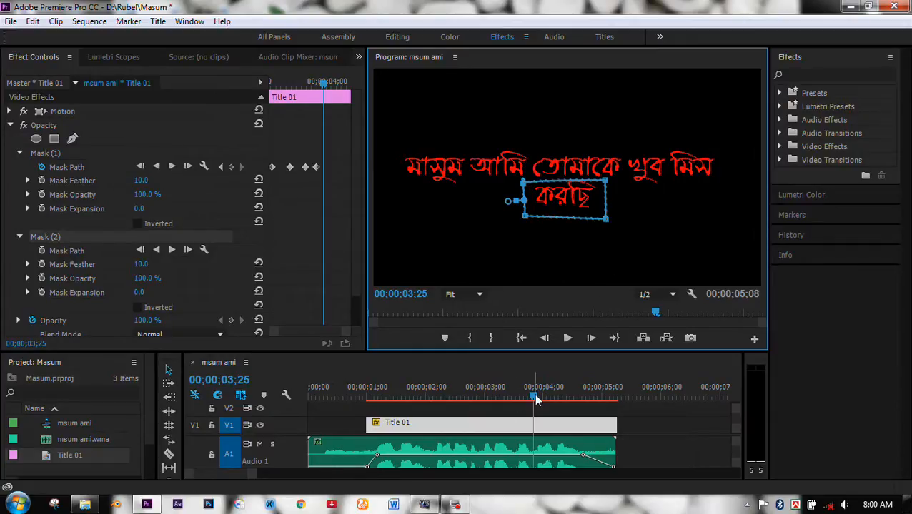
# Step: Collapse the second mask to a narrow strip before the second-line word and start keyframing its Mask Path at 00;00;03;16
pyautogui.moveTo(538, 400); pyautogui.dragTo(515, 401)
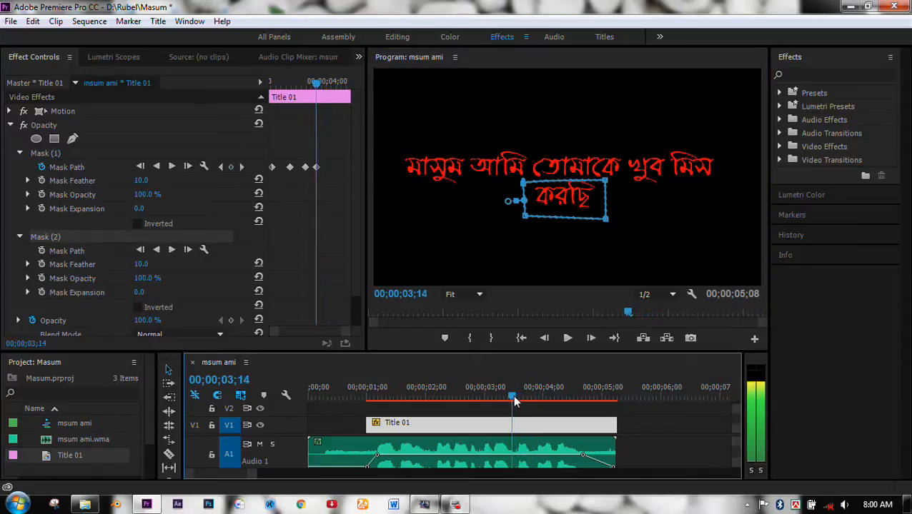
pyautogui.moveTo(606, 182); pyautogui.dragTo(531, 184)
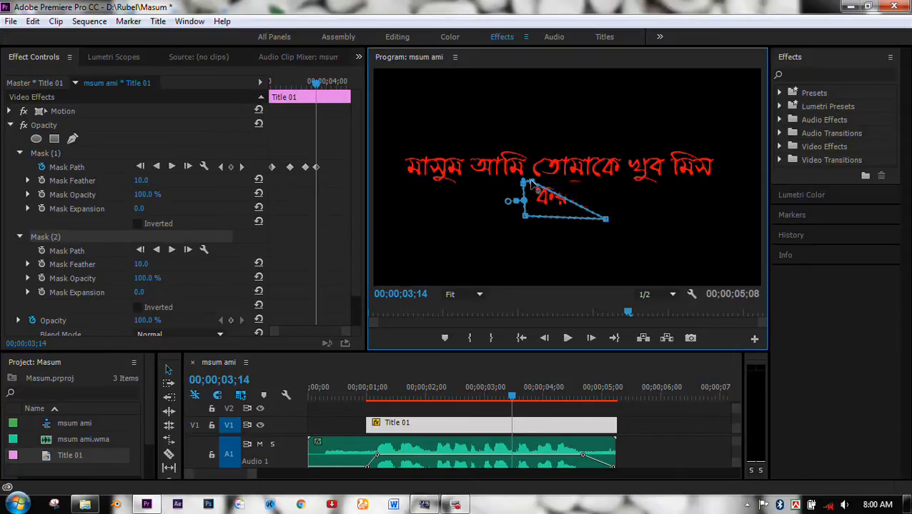
pyautogui.click(603, 221)
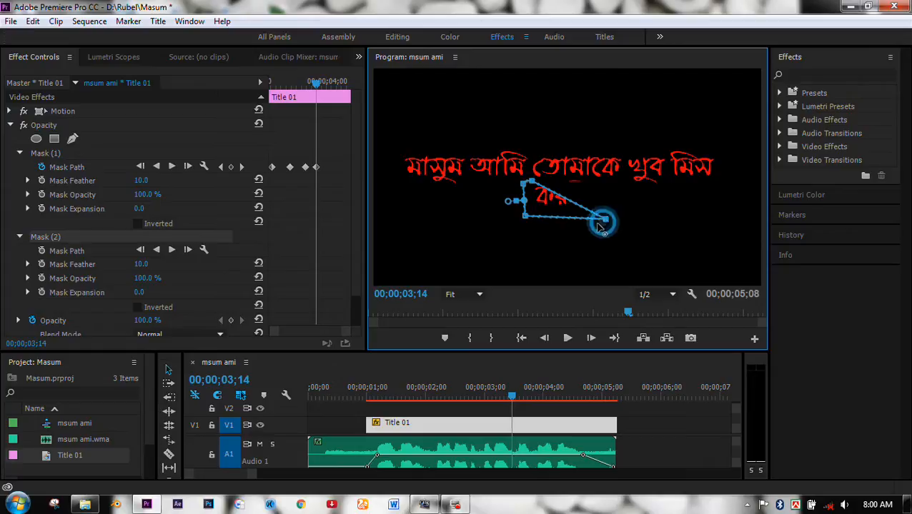
pyautogui.moveTo(601, 226); pyautogui.dragTo(535, 224)
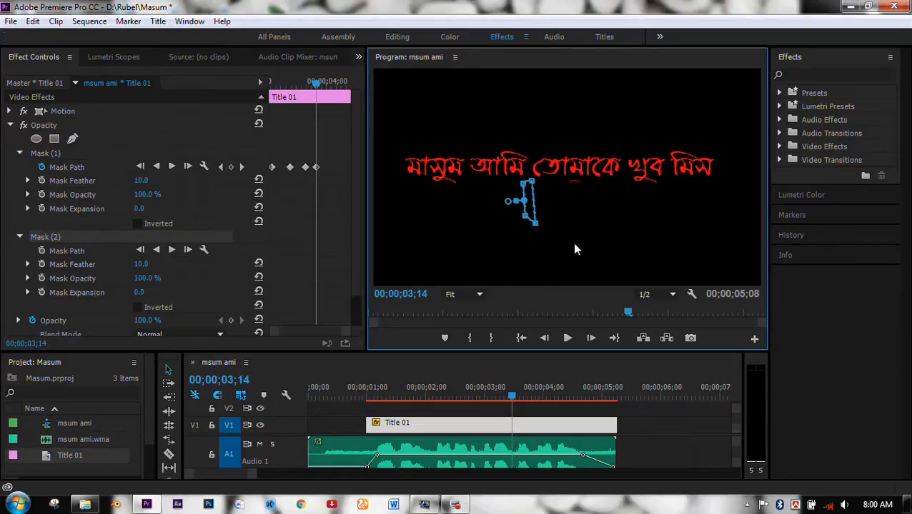
pyautogui.moveTo(512, 399)
pyautogui.mouseDown()
pyautogui.moveTo(499, 402)
pyautogui.moveTo(535, 398)
pyautogui.moveTo(518, 395)
pyautogui.mouseUp()
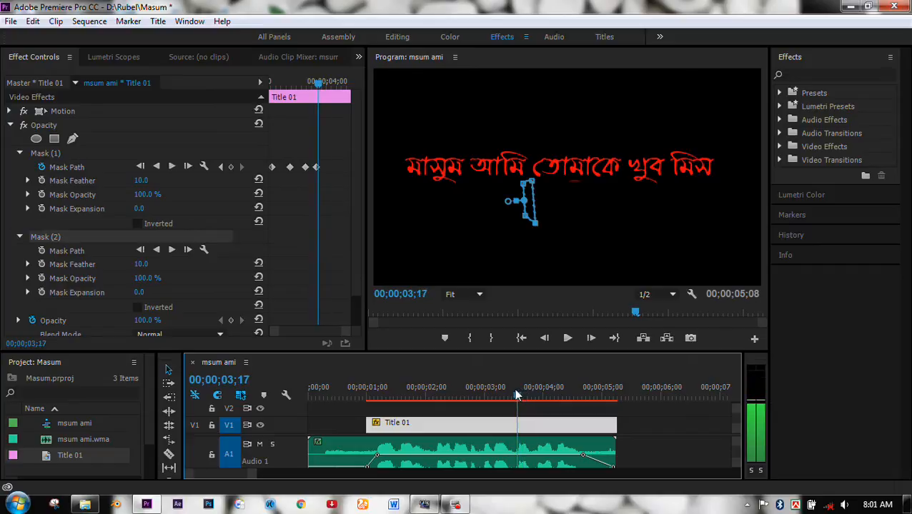
pyautogui.moveTo(518, 406); pyautogui.dragTo(515, 398)
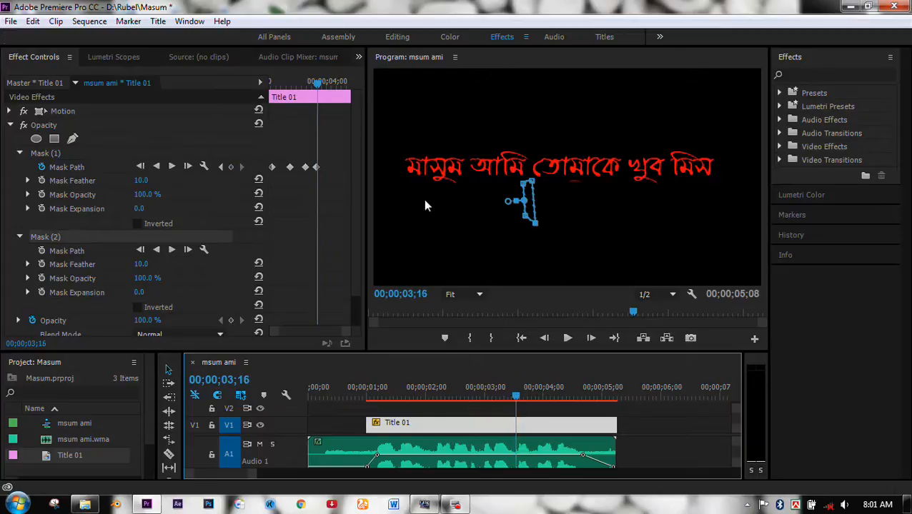
pyautogui.click(41, 251)
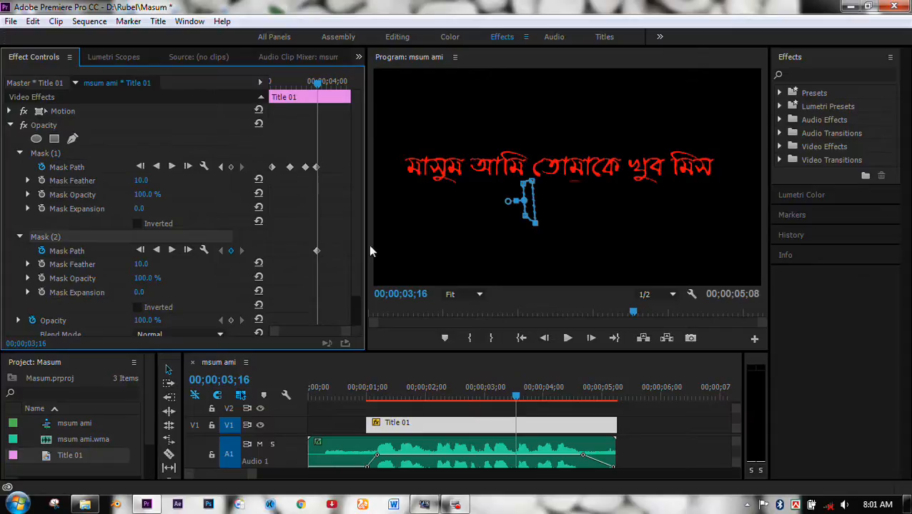
# Step: At 00;00;03;25, extend the second mask's leading corners past the end of the second-line word
pyautogui.moveTo(318, 84); pyautogui.dragTo(325, 86)
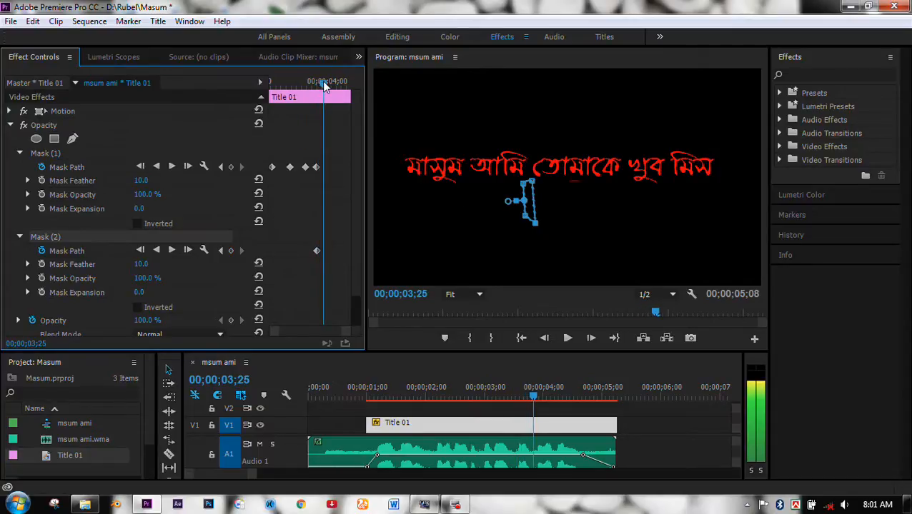
pyautogui.moveTo(532, 182); pyautogui.dragTo(533, 183)
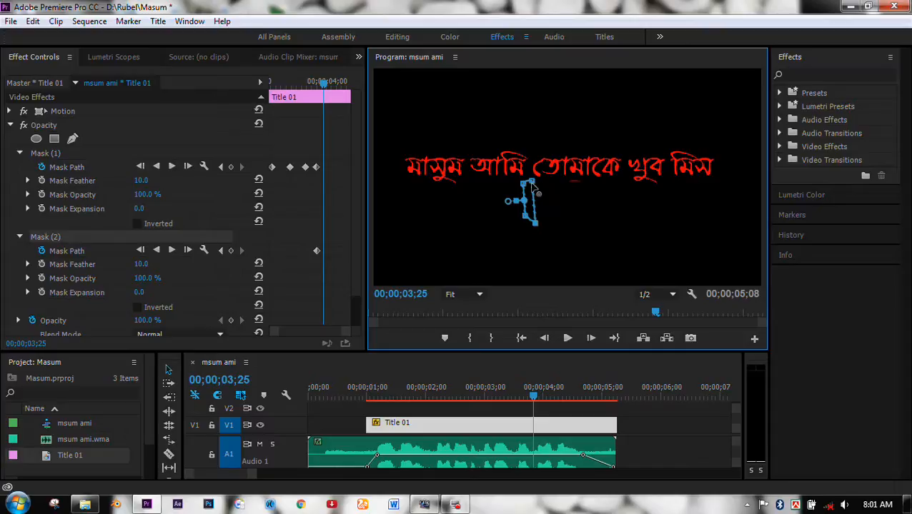
pyautogui.moveTo(530, 185); pyautogui.dragTo(616, 180)
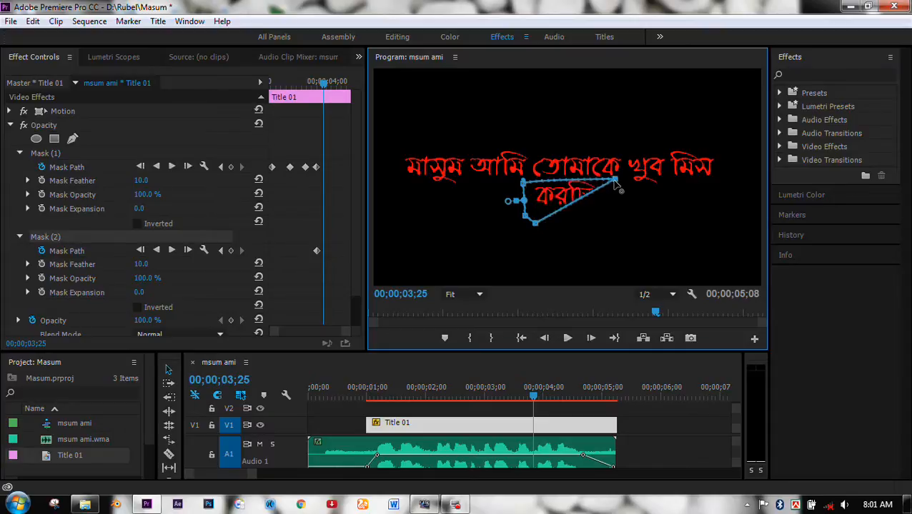
pyautogui.moveTo(535, 226); pyautogui.dragTo(541, 229)
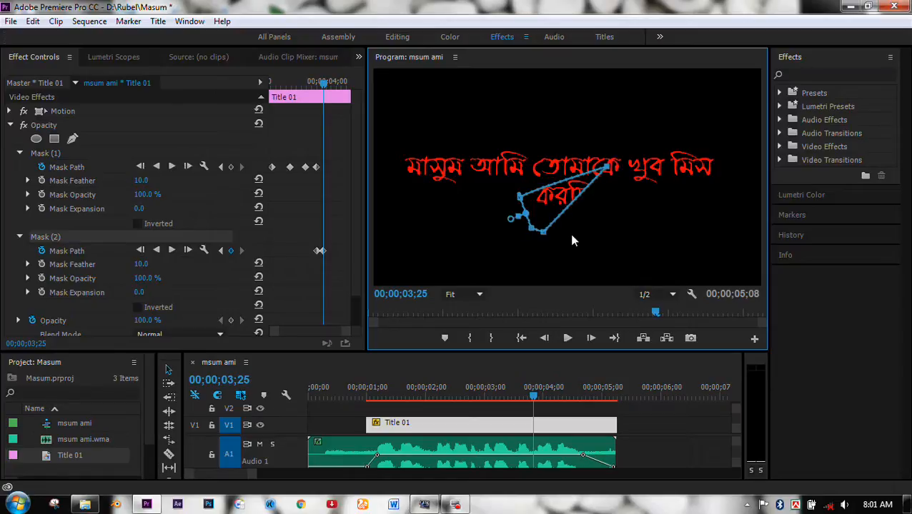
pyautogui.hotkey('ctrl', 'z')
pyautogui.moveTo(536, 225); pyautogui.dragTo(612, 219)
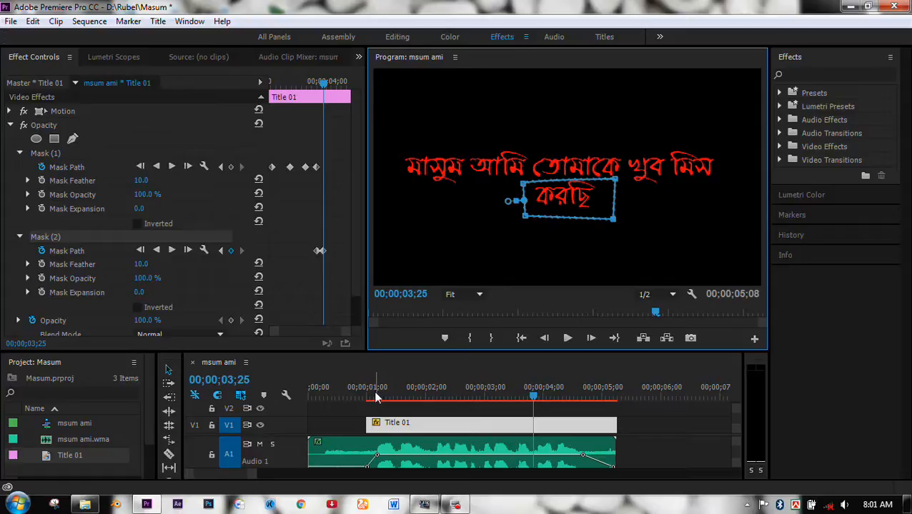
# Step: Deselect the title clip, play the whole sequence from 00;00;00;00, and scrub through the reveal to 00;00;04;14
pyautogui.click(671, 424)
pyautogui.click(380, 397)
pyautogui.moveTo(380, 398); pyautogui.dragTo(301, 405)
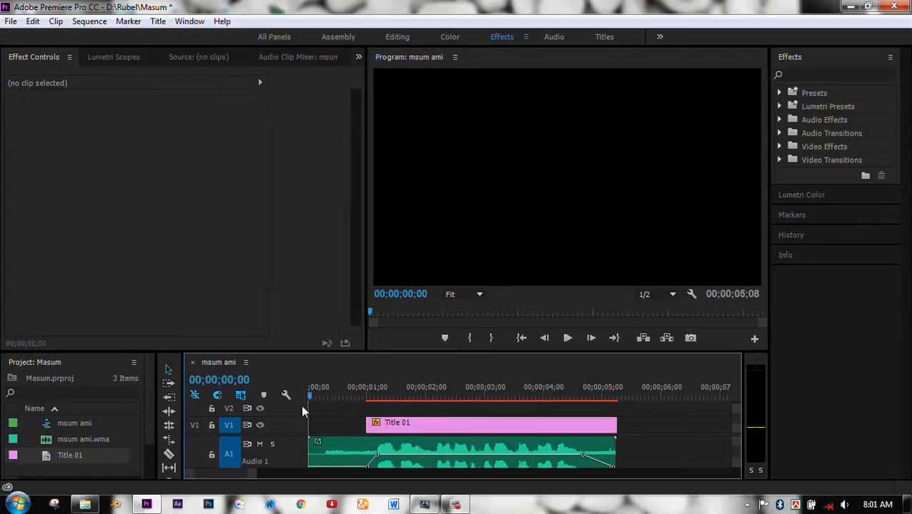
pyautogui.click(569, 339)
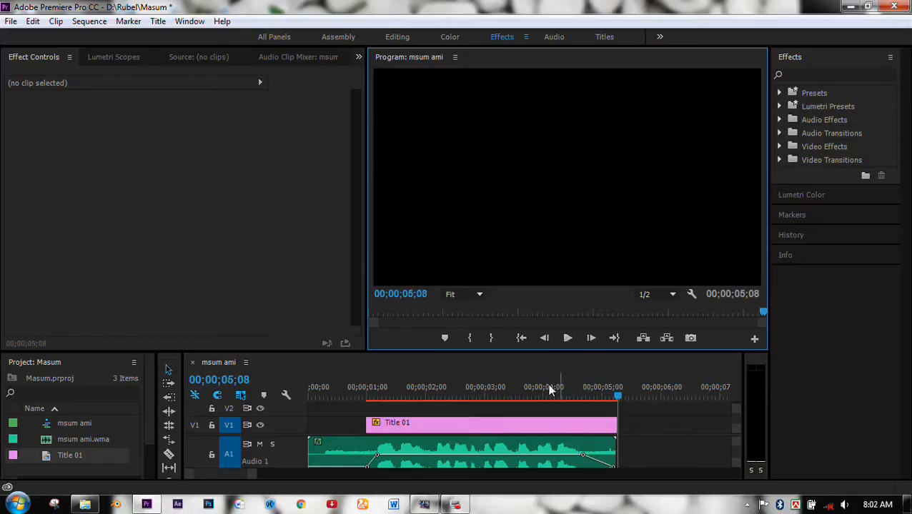
pyautogui.moveTo(363, 398); pyautogui.dragTo(571, 396)
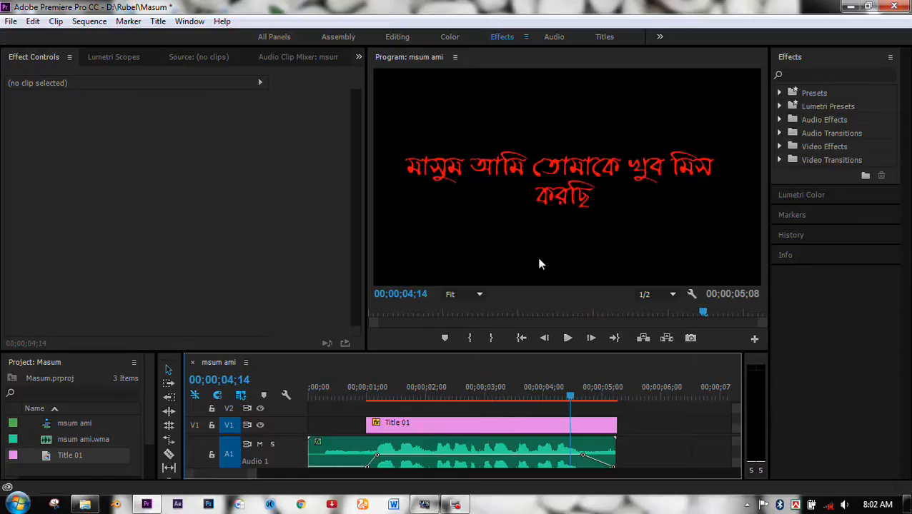
# Step: Open the media export settings for the sequence and reposition the dialog so its export options are reachable
pyautogui.click(11, 21)
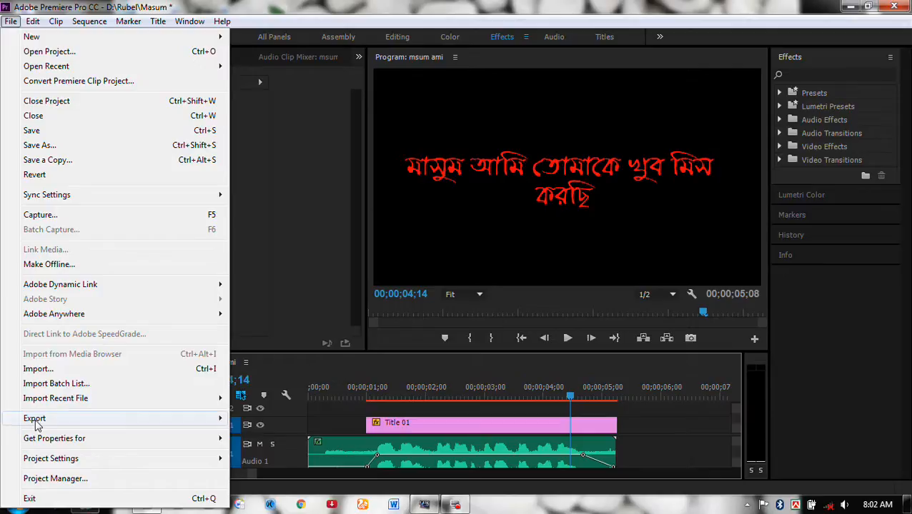
pyautogui.moveTo(146, 423)
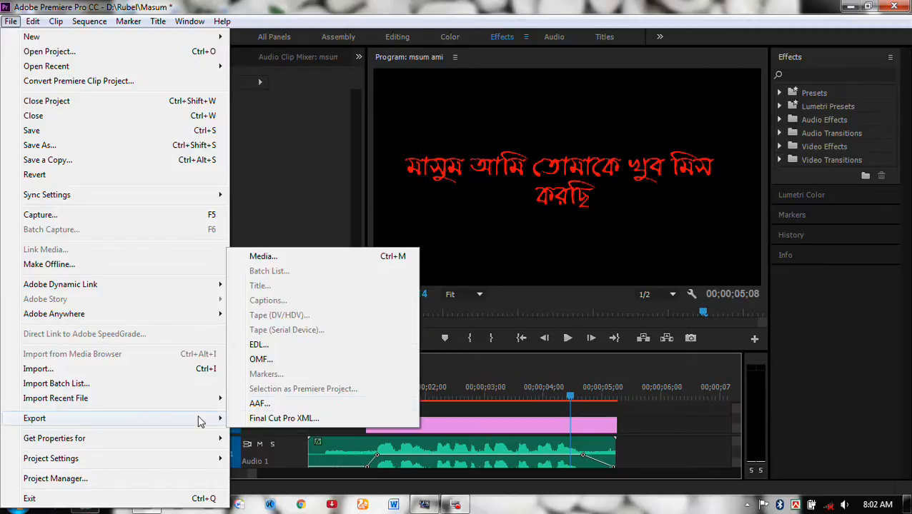
pyautogui.click(264, 257)
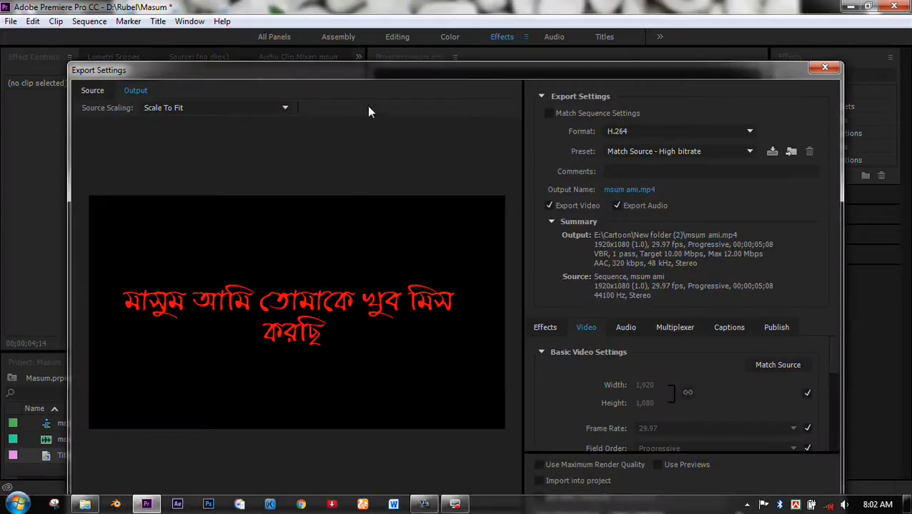
pyautogui.moveTo(384, 80); pyautogui.dragTo(361, 17)
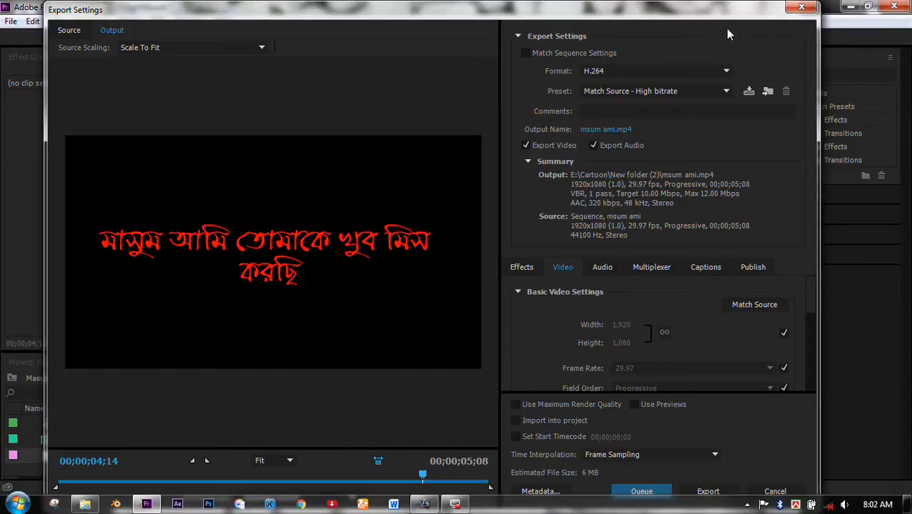
pyautogui.moveTo(708, 20); pyautogui.dragTo(713, 19)
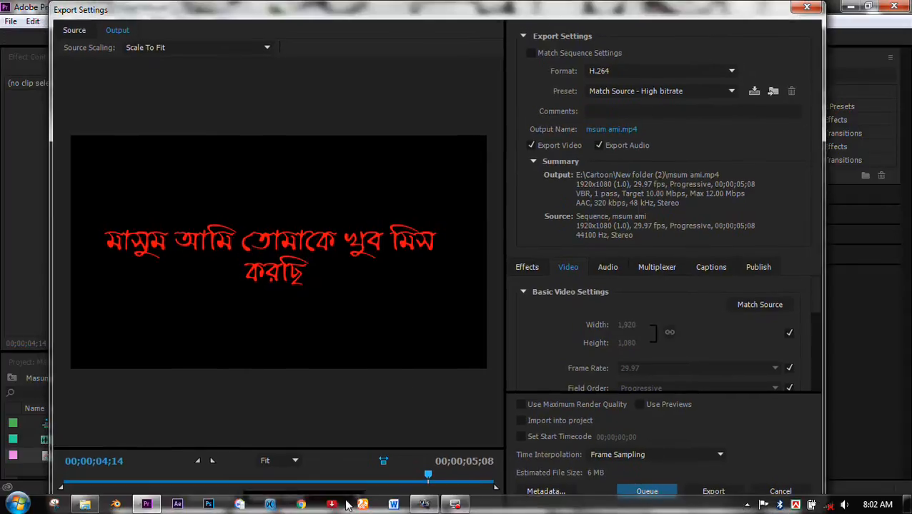
# Step: Scrub through the title's word-by-word reveal in the export preview
pyautogui.moveTo(429, 479); pyautogui.dragTo(361, 473)
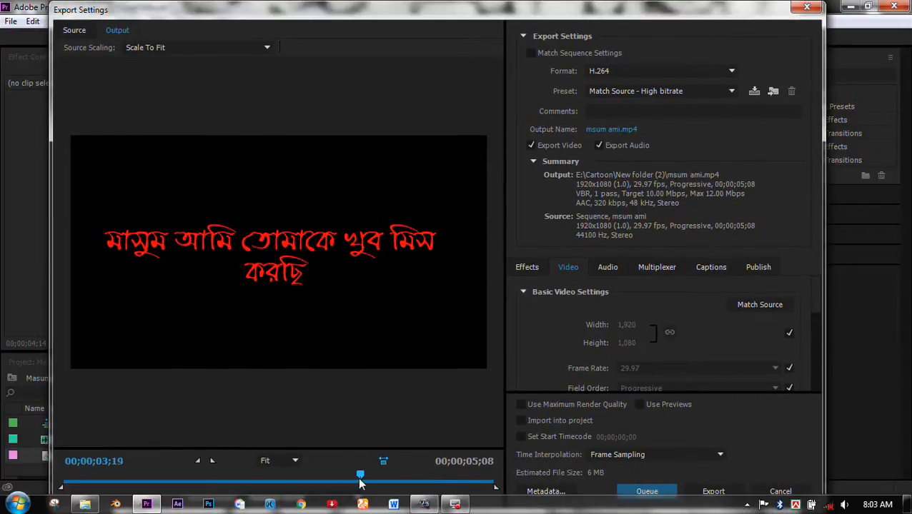
pyautogui.click(306, 481)
pyautogui.click(230, 480)
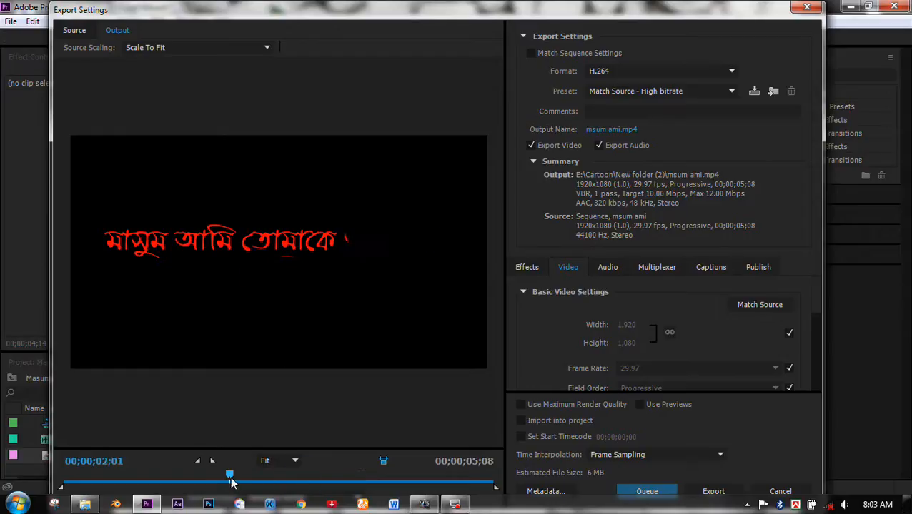
pyautogui.click(197, 478)
pyautogui.click(225, 480)
pyautogui.click(261, 477)
pyautogui.click(284, 480)
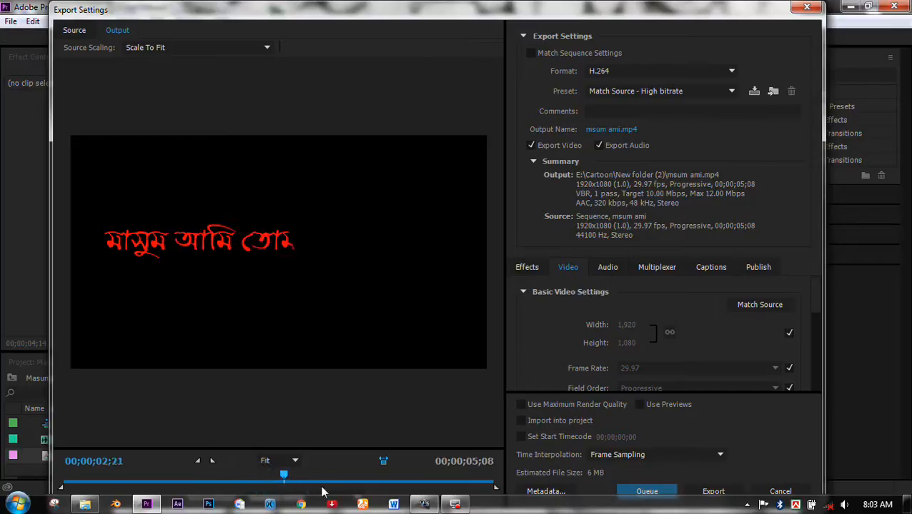
pyautogui.click(321, 478)
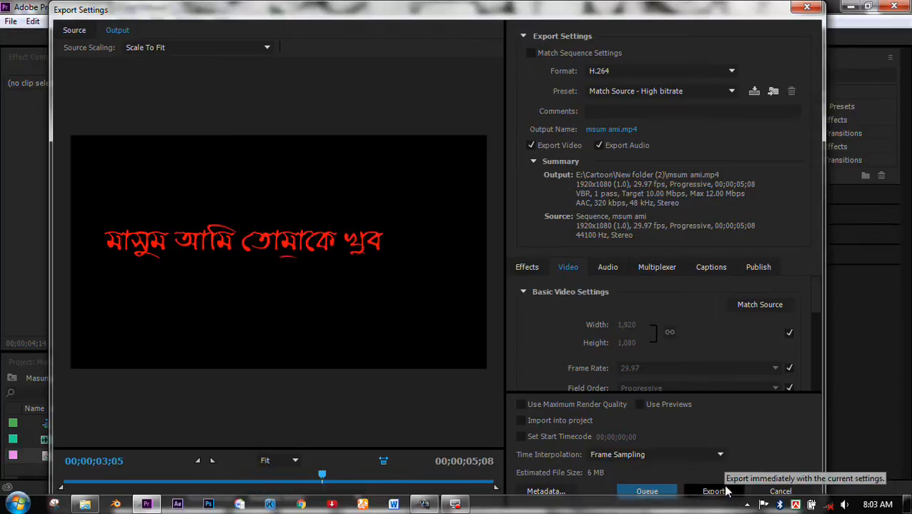
# Step: Set the output file to msum ami.mp4 on the Desktop and export the sequence
pyautogui.click(611, 129)
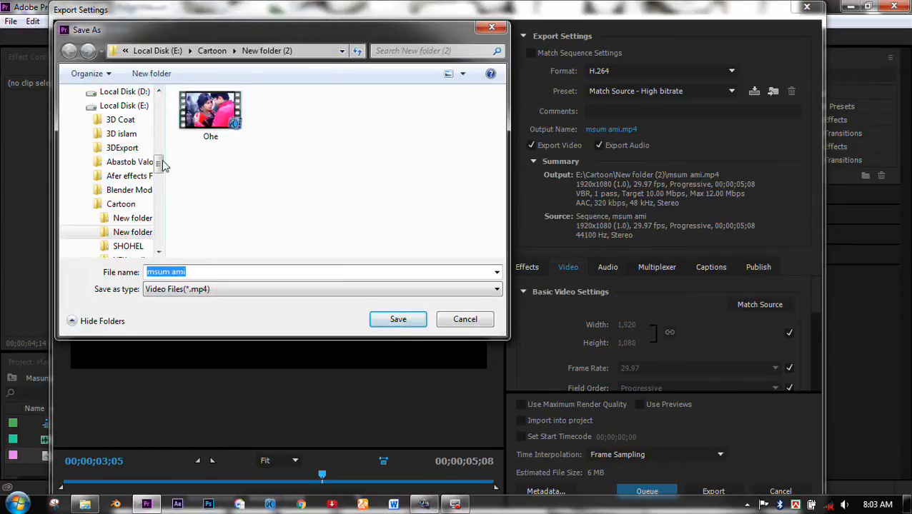
pyautogui.moveTo(160, 164); pyautogui.dragTo(163, 116)
pyautogui.click(104, 121)
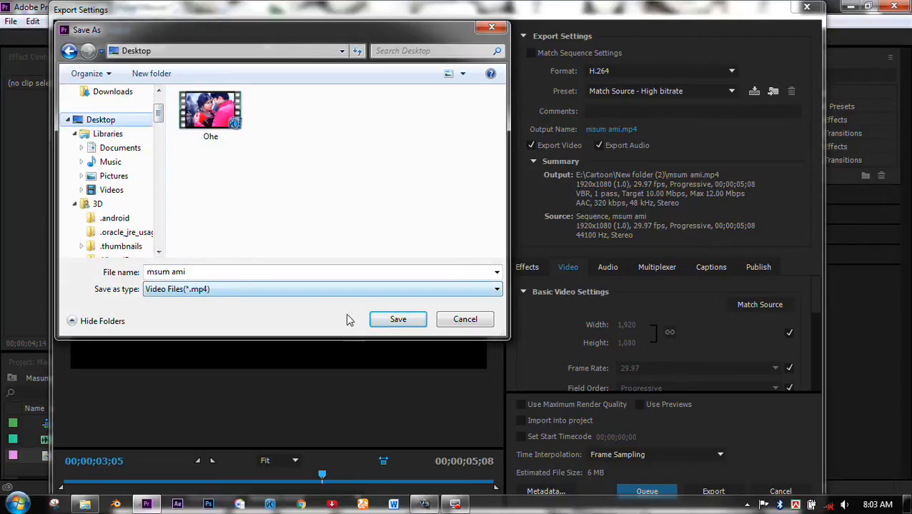
pyautogui.click(408, 320)
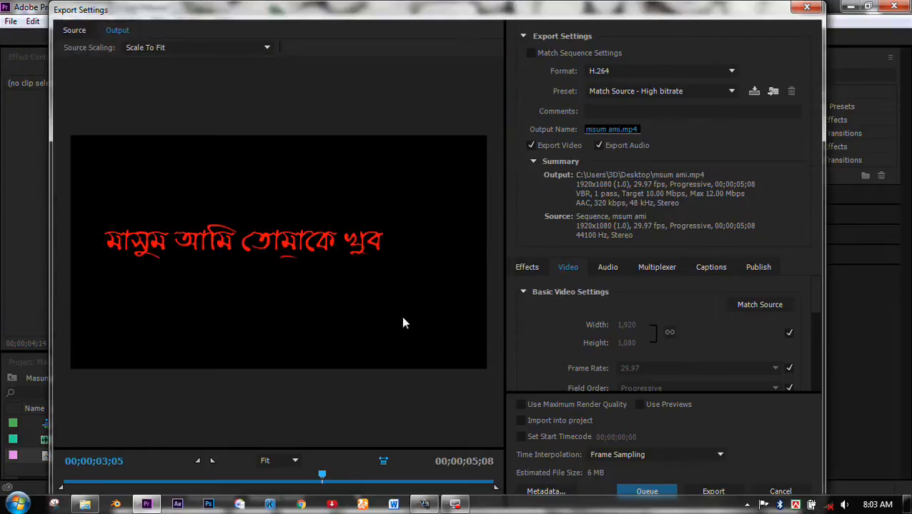
pyautogui.click(714, 491)
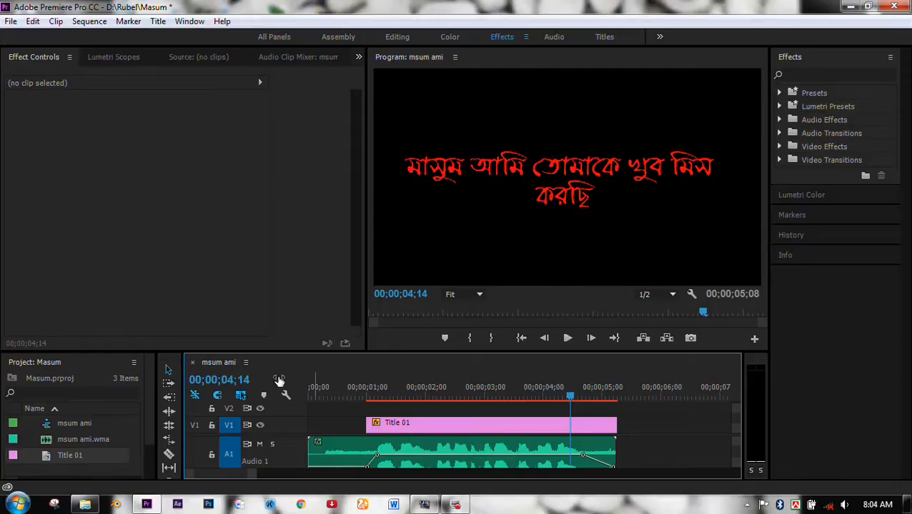
# Step: Switch to Windows Explorer and play the exported msum ami video from the Desktop full screen in KMPlayer, closing the player when finished
pyautogui.click(85, 504)
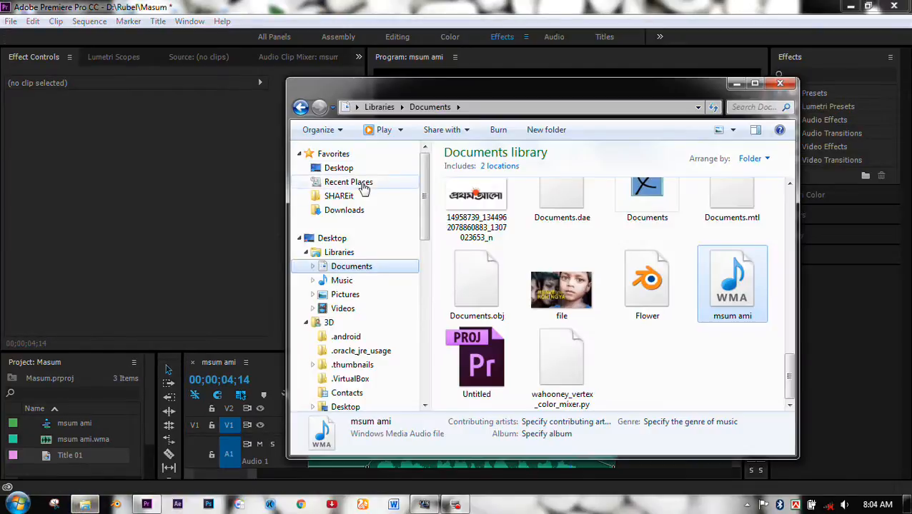
pyautogui.click(338, 168)
pyautogui.moveTo(788, 187); pyautogui.dragTo(789, 362)
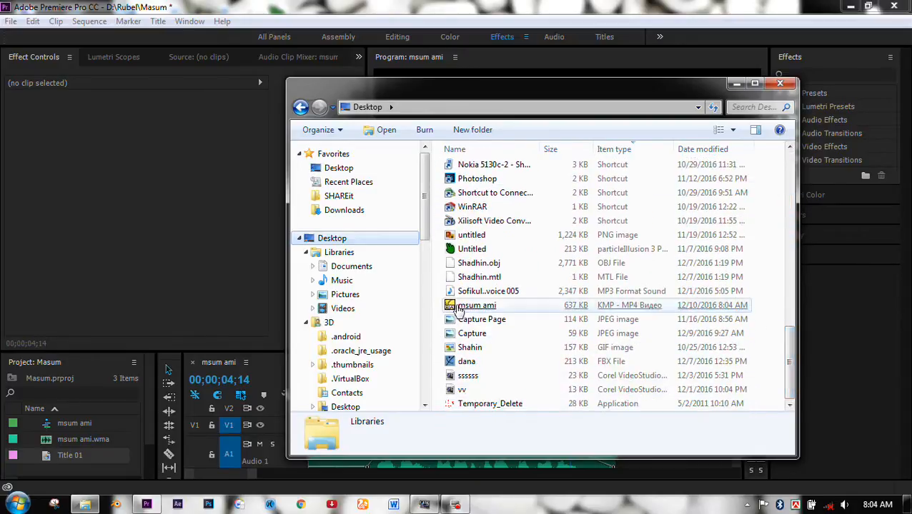
pyautogui.click(457, 307)
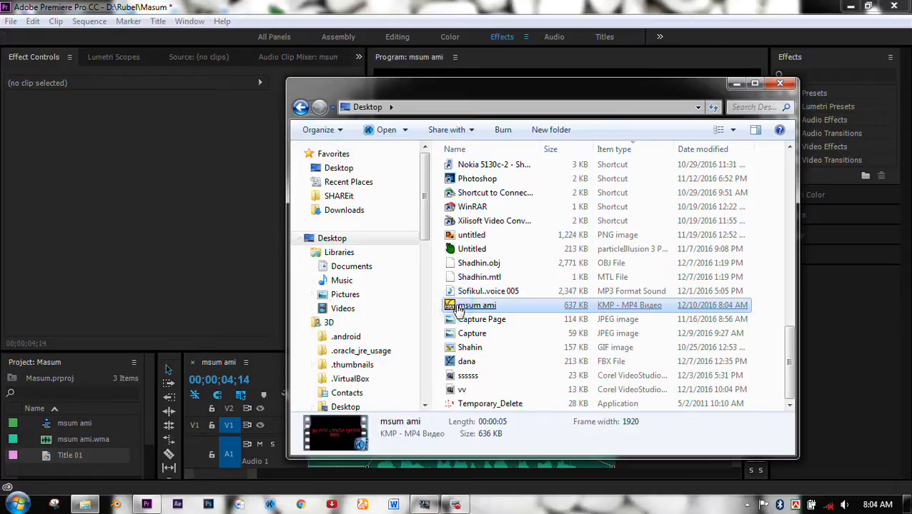
pyautogui.doubleClick(458, 307)
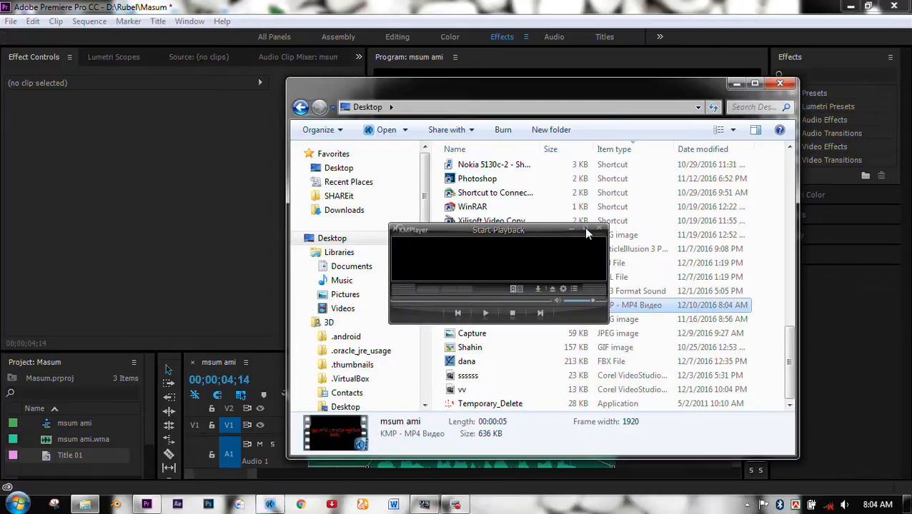
pyautogui.click(585, 231)
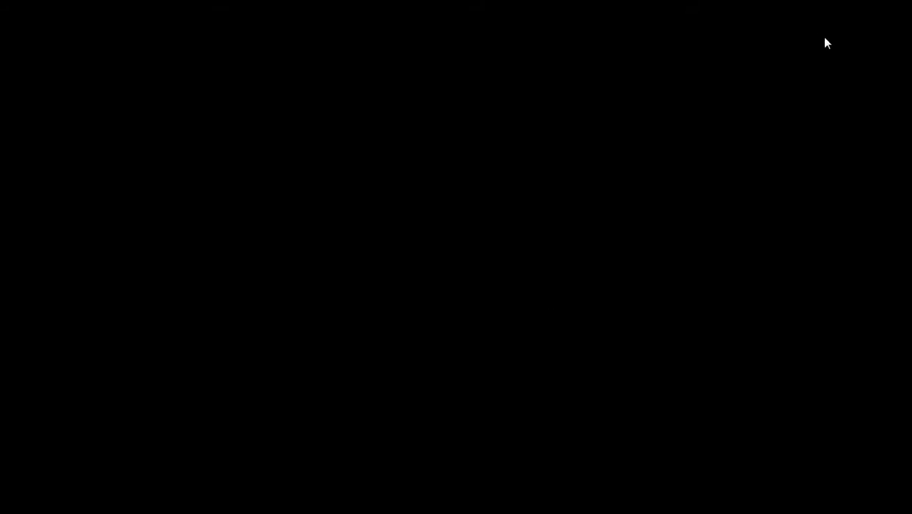
pyautogui.click(901, 8)
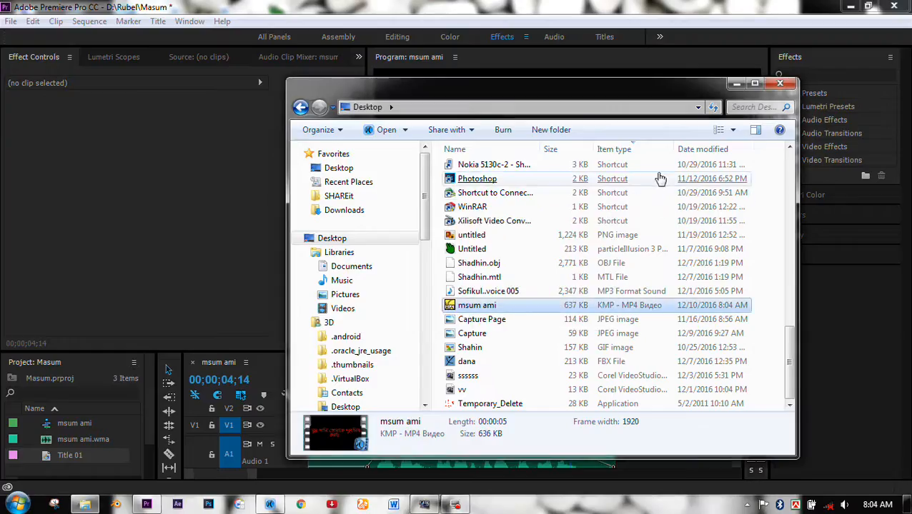